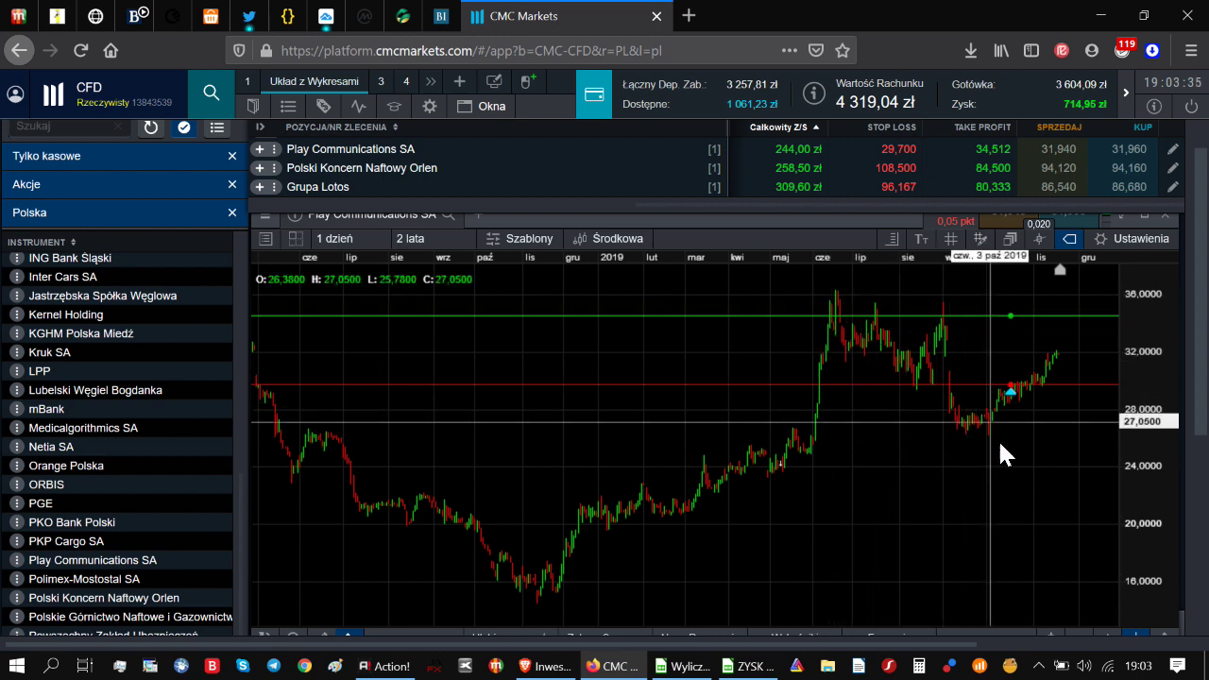
Step: Examine the recent daily candles around the open position on the Play Communications SA chart, narrowing the range to 4 months
{"action": "scroll", "coordinate": [1024, 449], "scroll_direction": "up", "scroll_amount": 5}
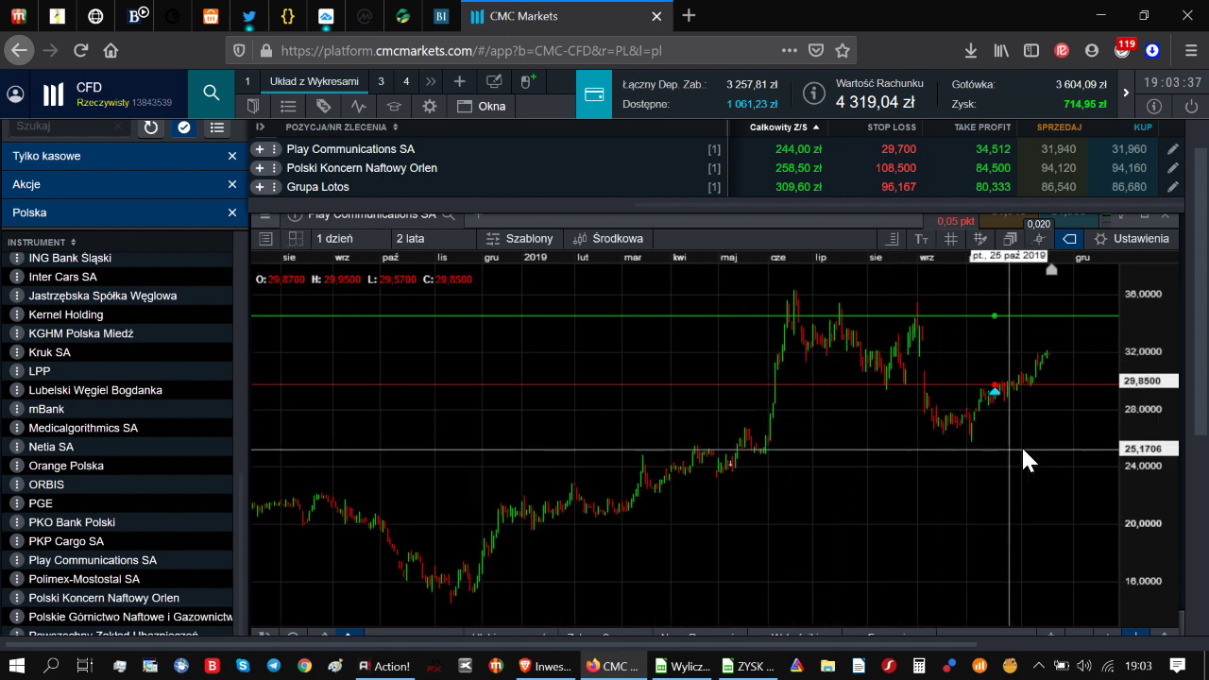
{"action": "scroll", "coordinate": [1024, 474], "scroll_direction": "up", "scroll_amount": 3}
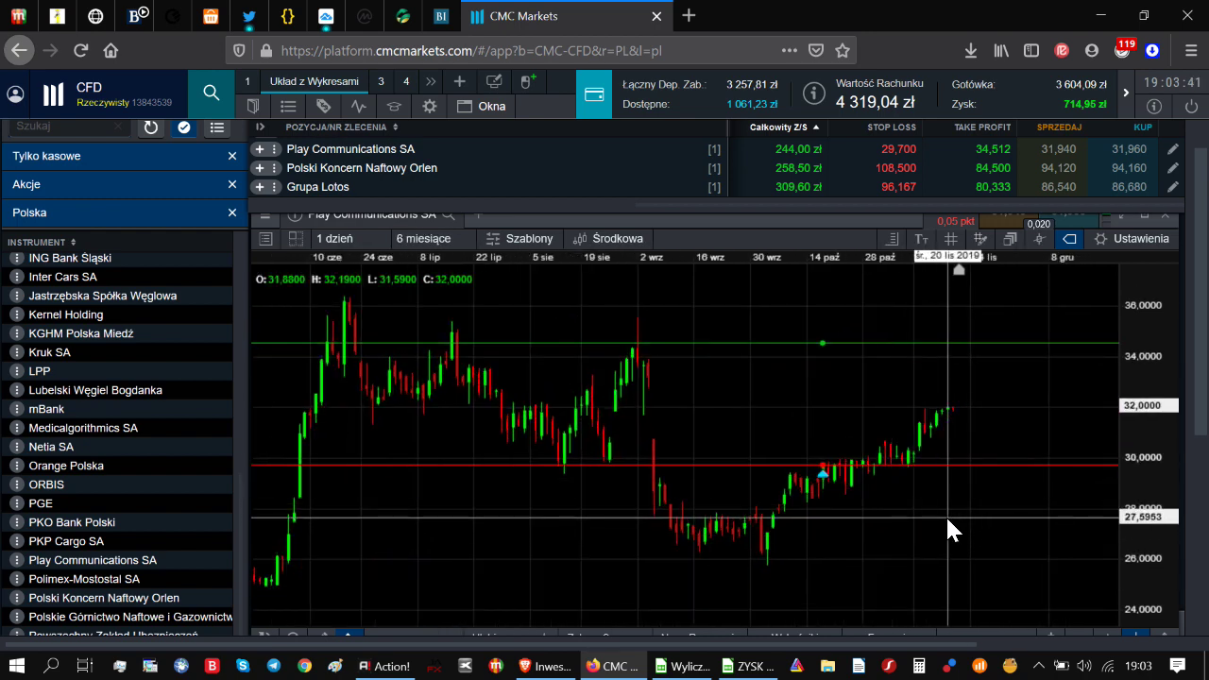
{"action": "scroll", "coordinate": [945, 514], "scroll_direction": "up", "scroll_amount": 1}
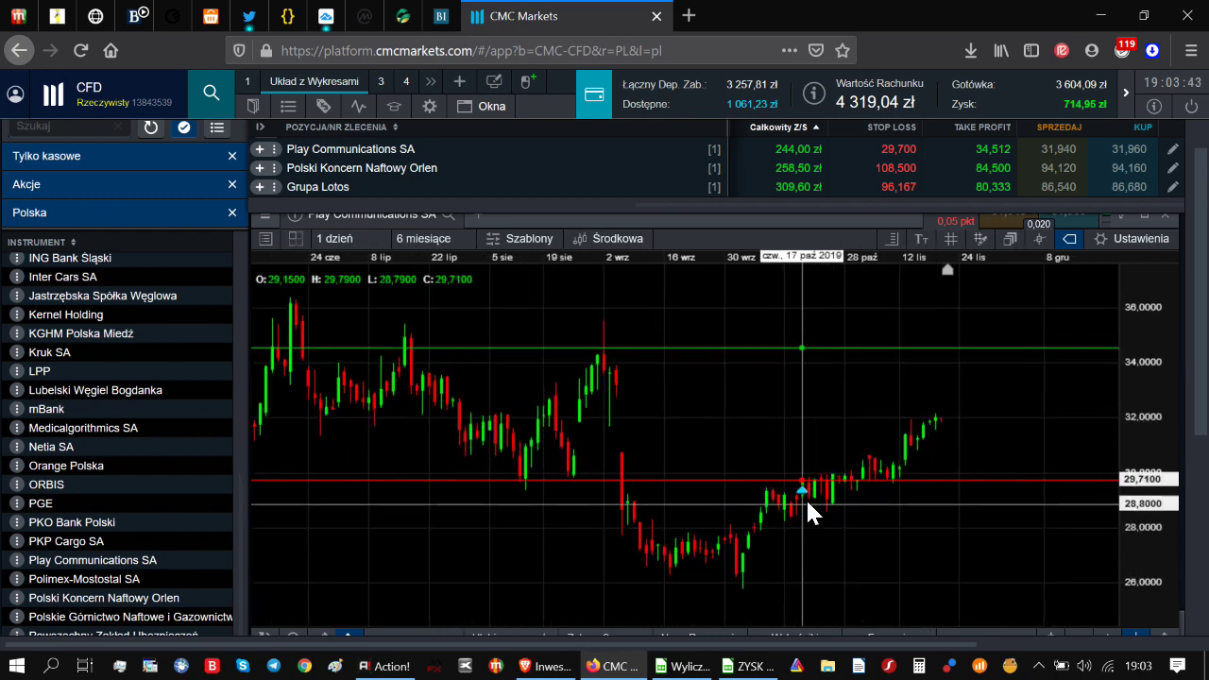
{"action": "mouse_move", "coordinate": [799, 488]}
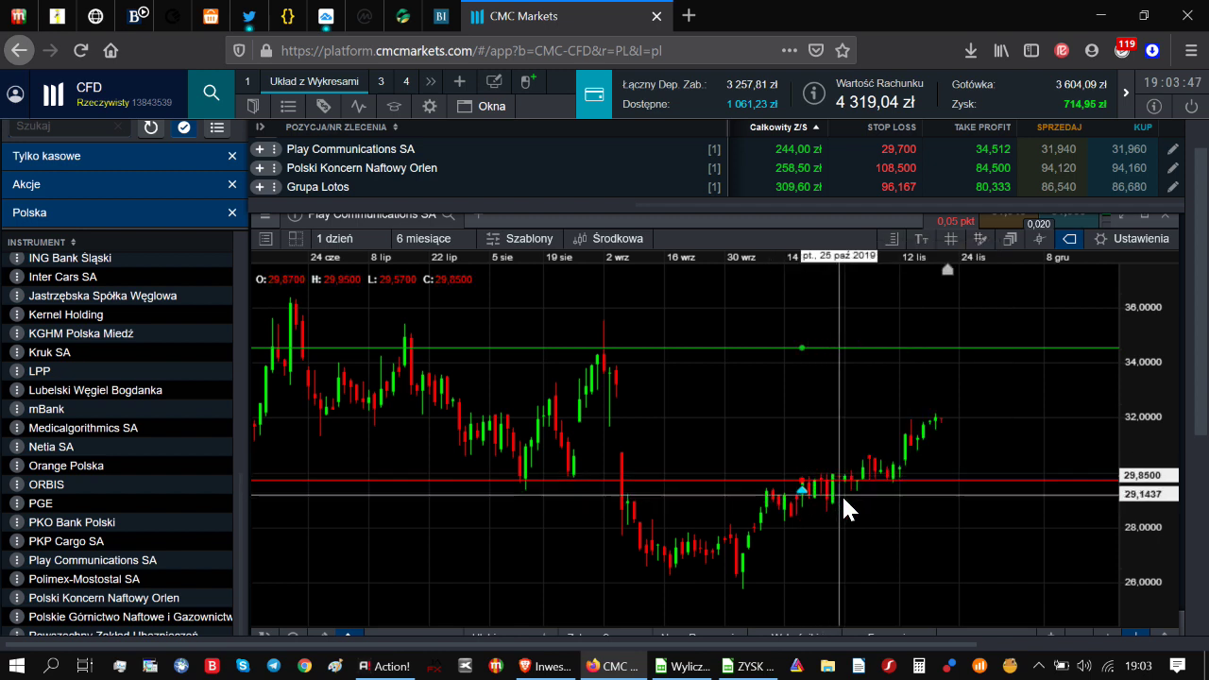
{"action": "scroll", "coordinate": [911, 524], "scroll_direction": "up", "scroll_amount": 1}
{"action": "scroll", "coordinate": [913, 527], "scroll_direction": "up", "scroll_amount": 1}
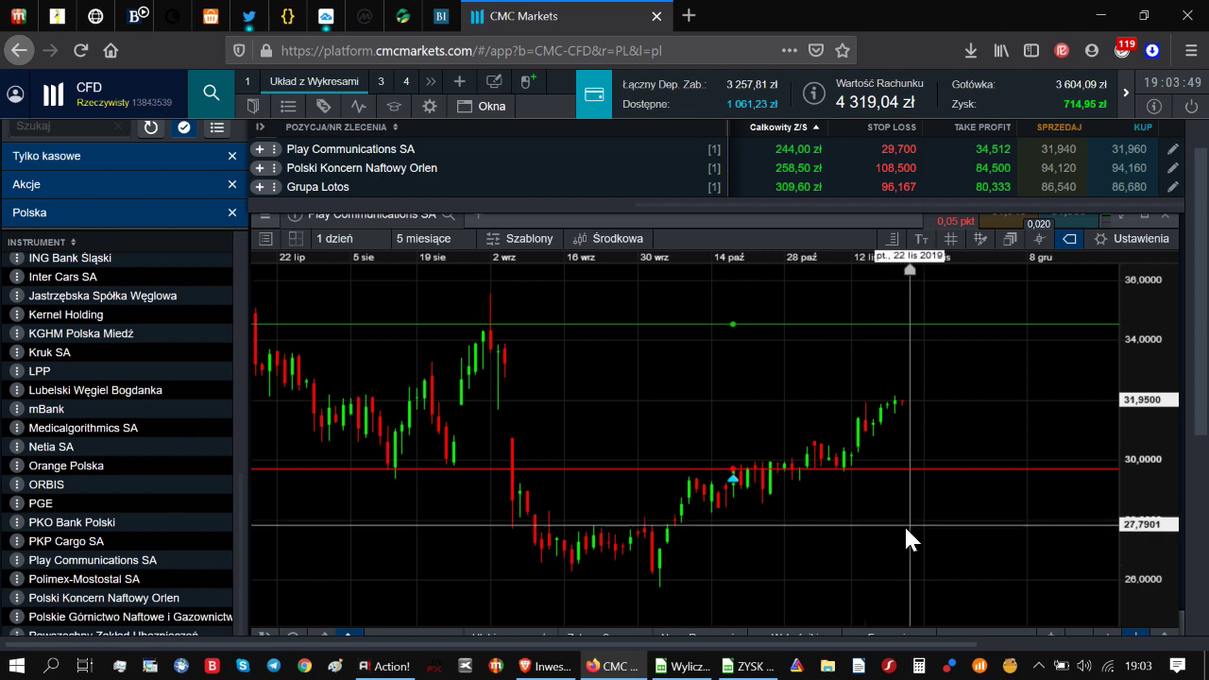
{"action": "scroll", "coordinate": [895, 533], "scroll_direction": "up", "scroll_amount": 1}
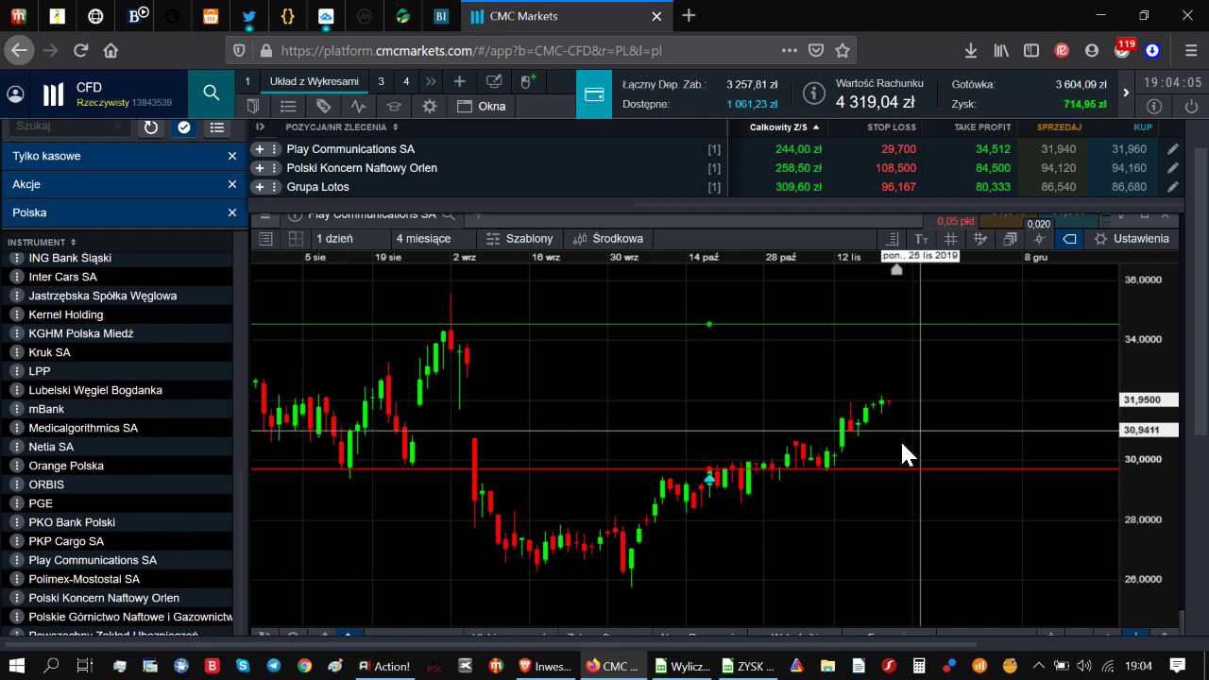
Step: Switch to Wyliczenia YT.ods in LibreOffice Calc and review the PLAY position in row 7: quantity, value, deposit, percentage change and return on deposit
{"action": "left_click", "coordinate": [696, 671]}
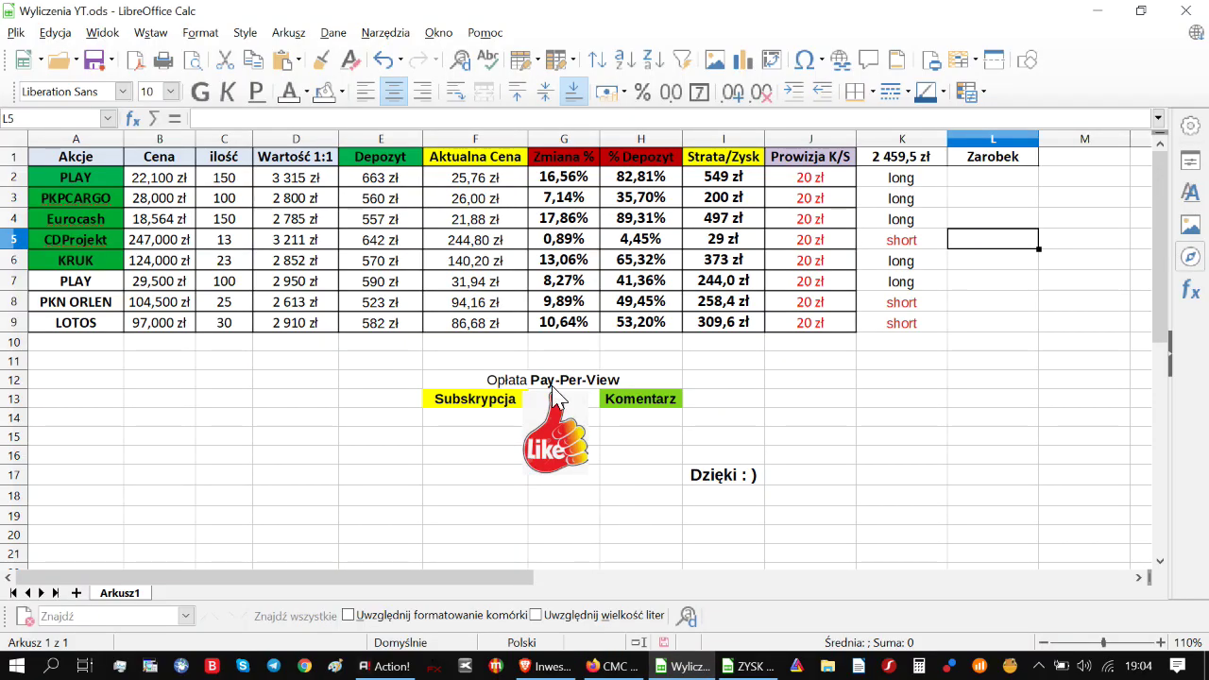
{"action": "left_click", "coordinate": [581, 383]}
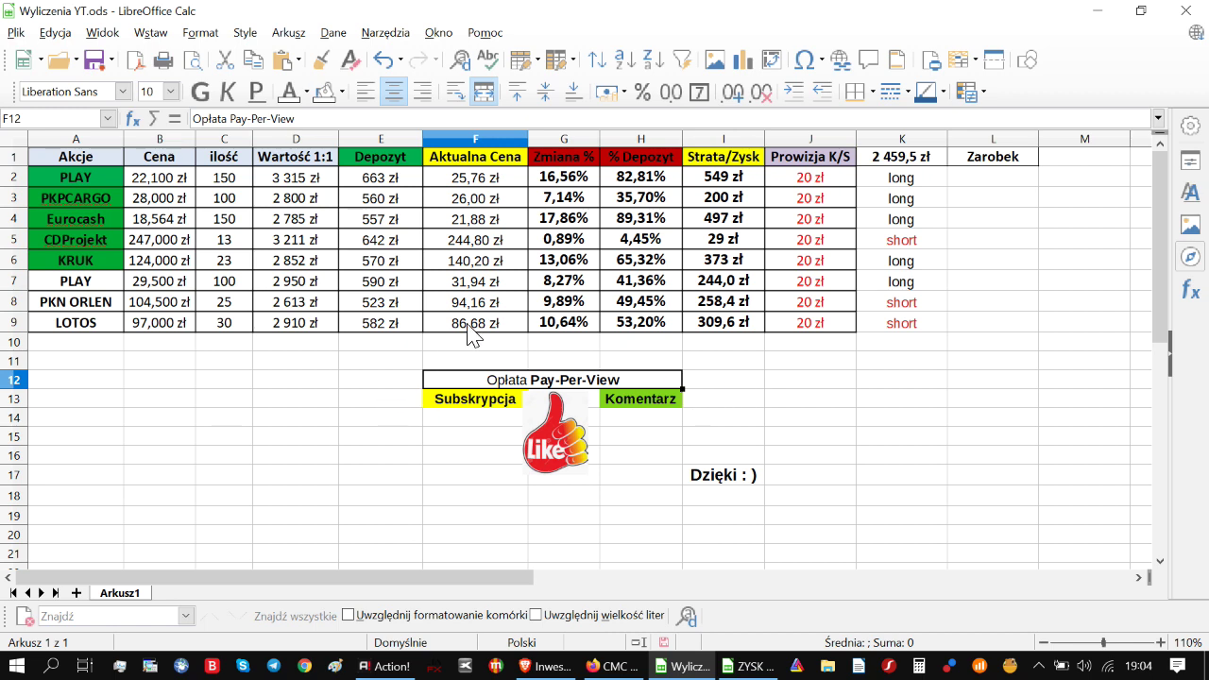
{"action": "left_click", "coordinate": [15, 280]}
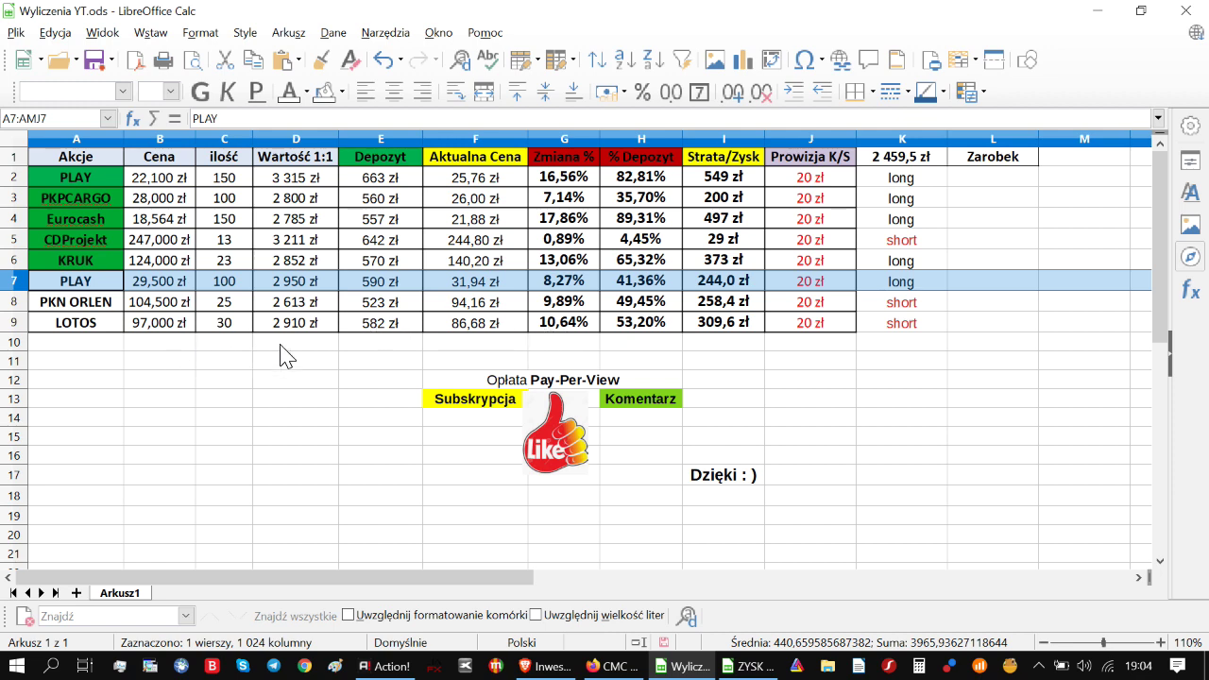
{"action": "left_click", "coordinate": [334, 360]}
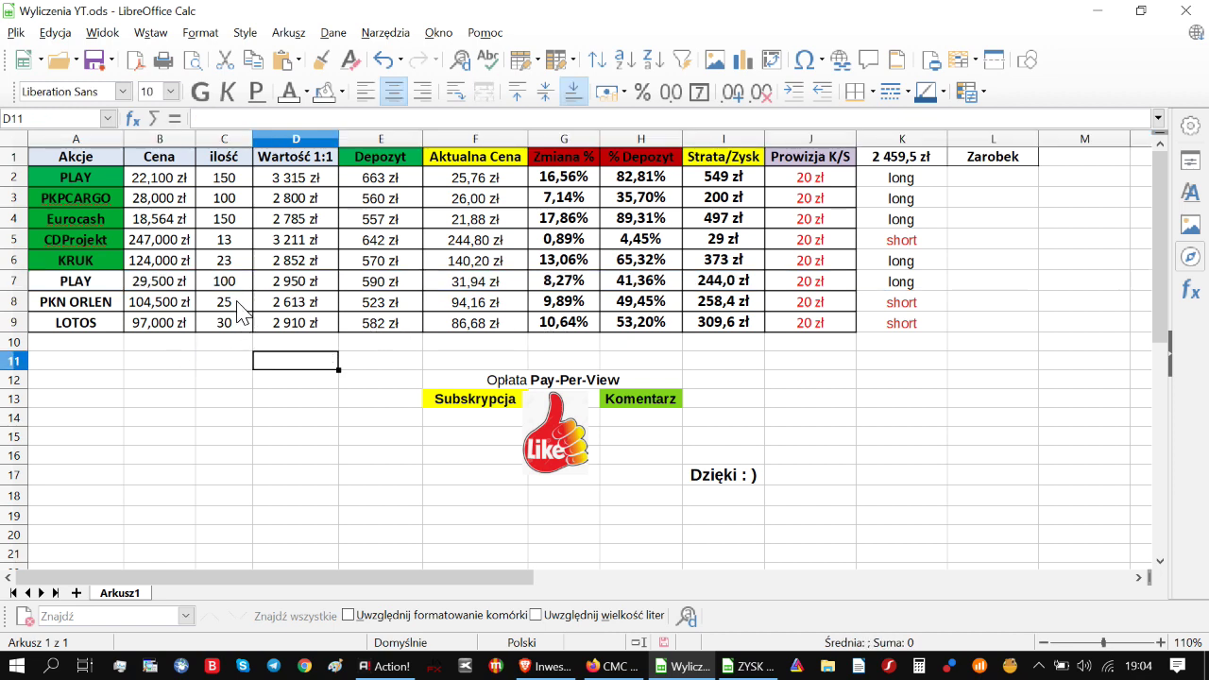
{"action": "left_click", "coordinate": [230, 284]}
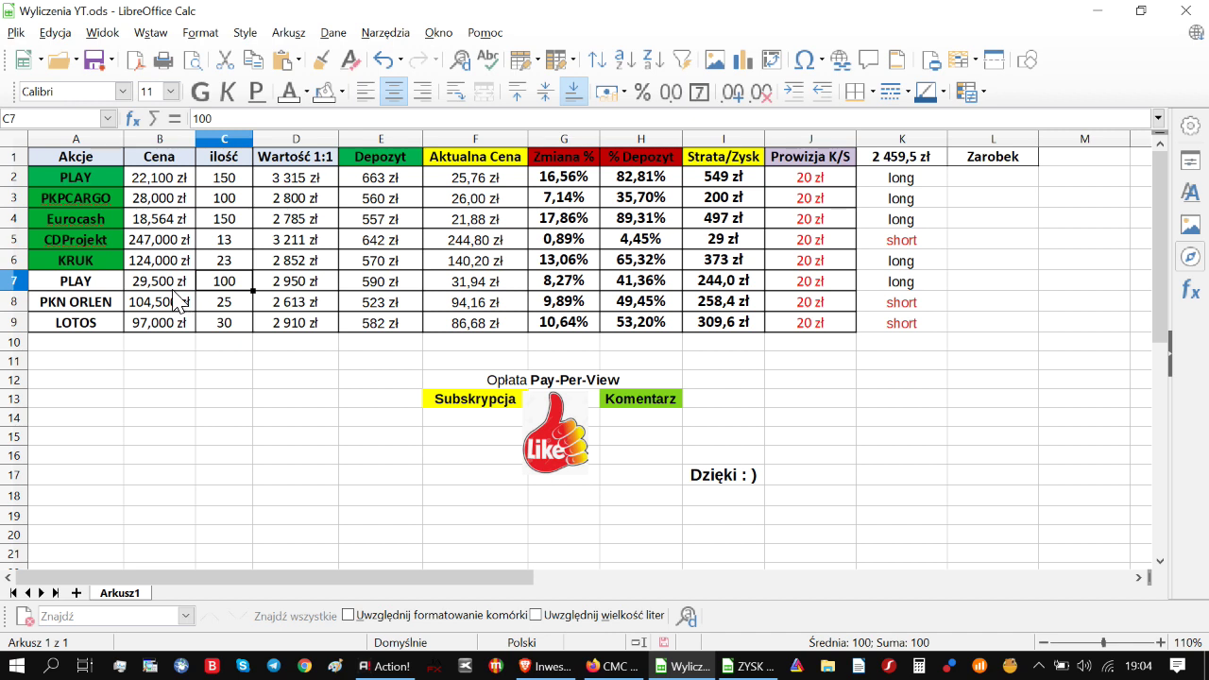
{"action": "left_click", "coordinate": [312, 284]}
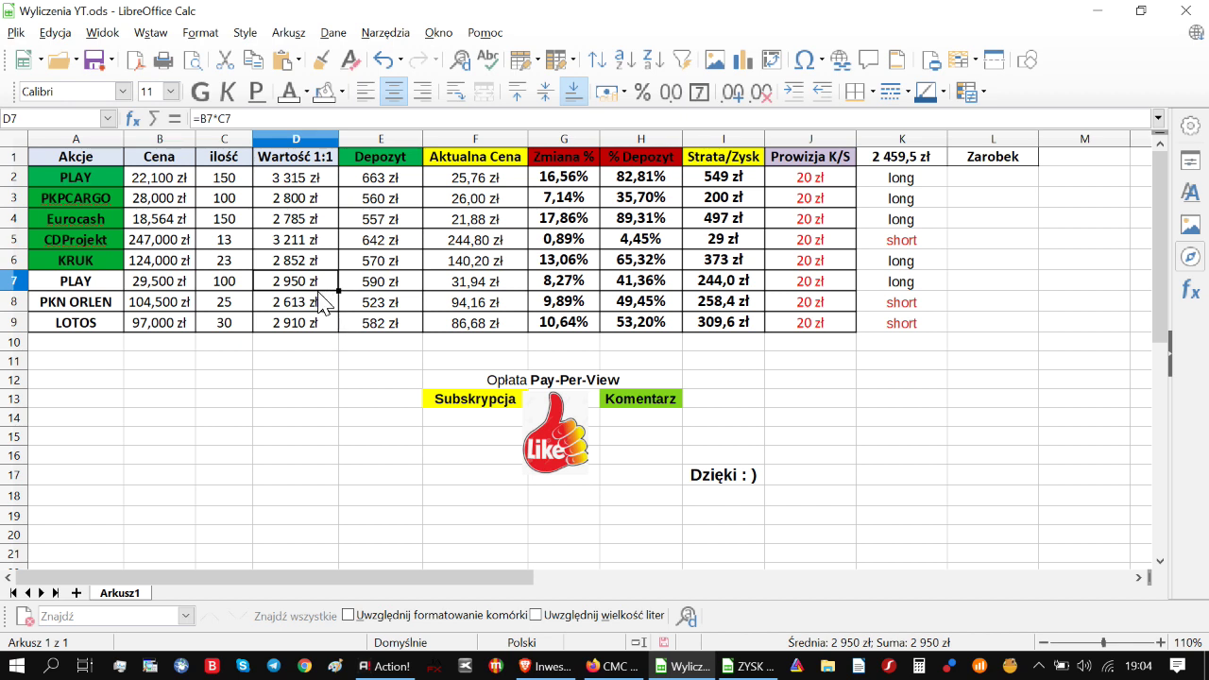
{"action": "left_click", "coordinate": [408, 282]}
{"action": "left_click", "coordinate": [453, 302]}
{"action": "left_click", "coordinate": [367, 381]}
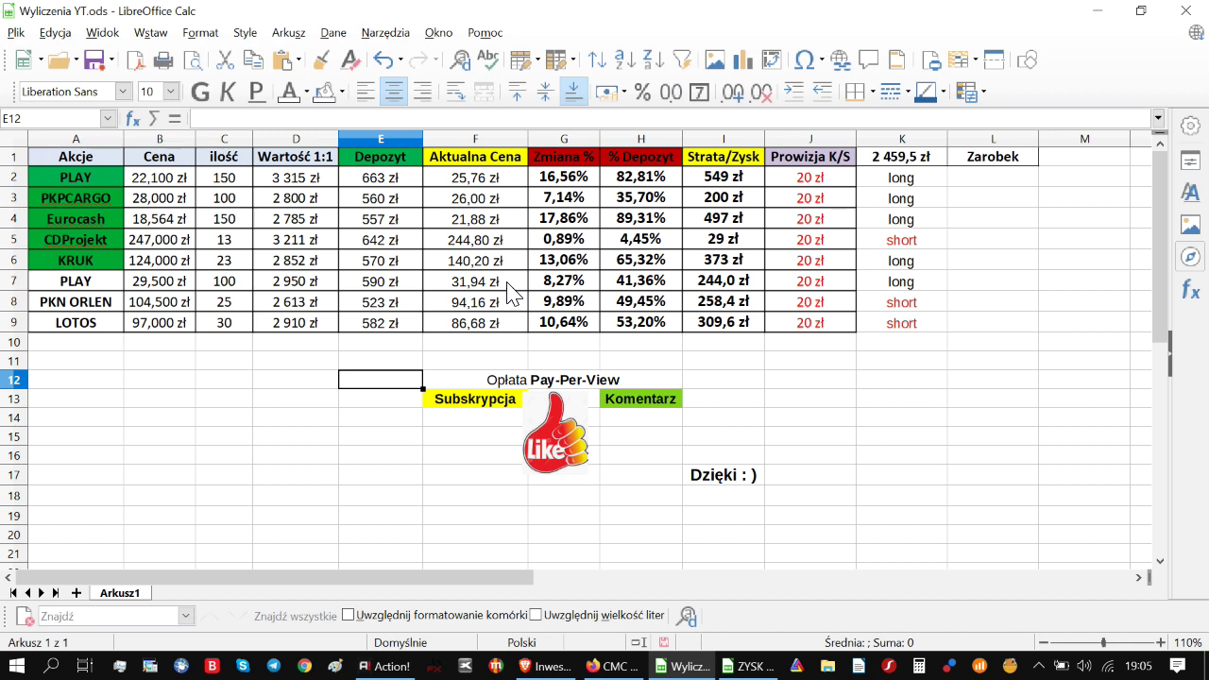
{"action": "left_click", "coordinate": [560, 282]}
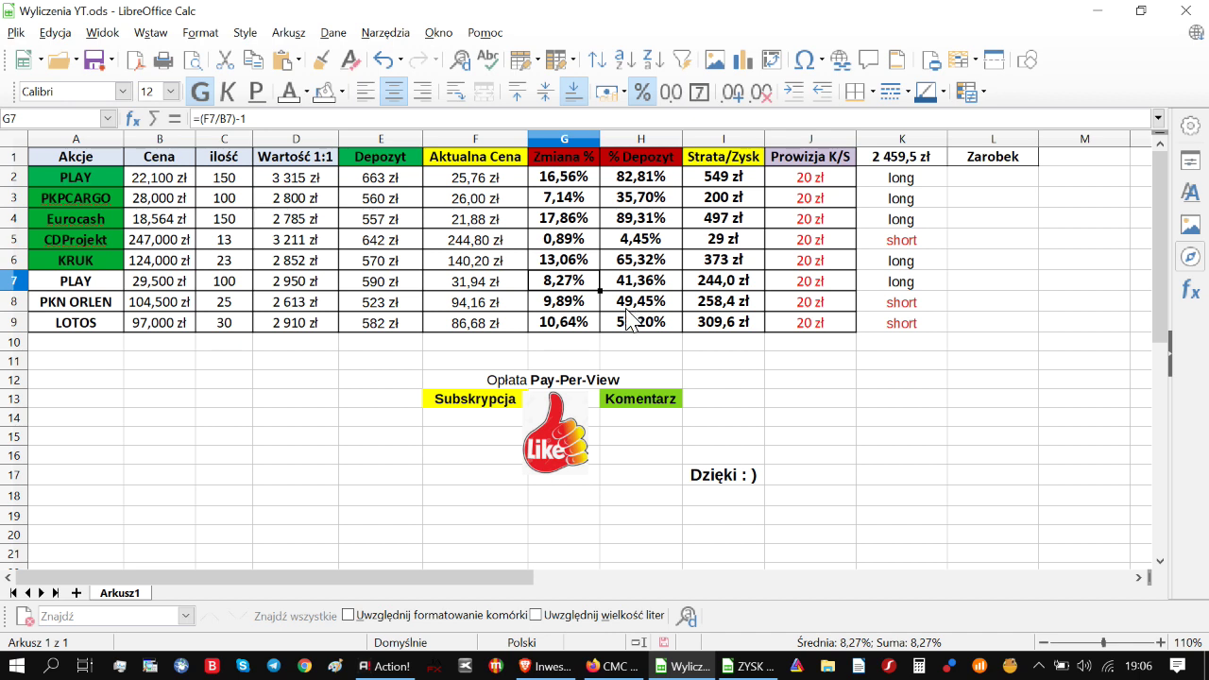
{"action": "left_click", "coordinate": [652, 281]}
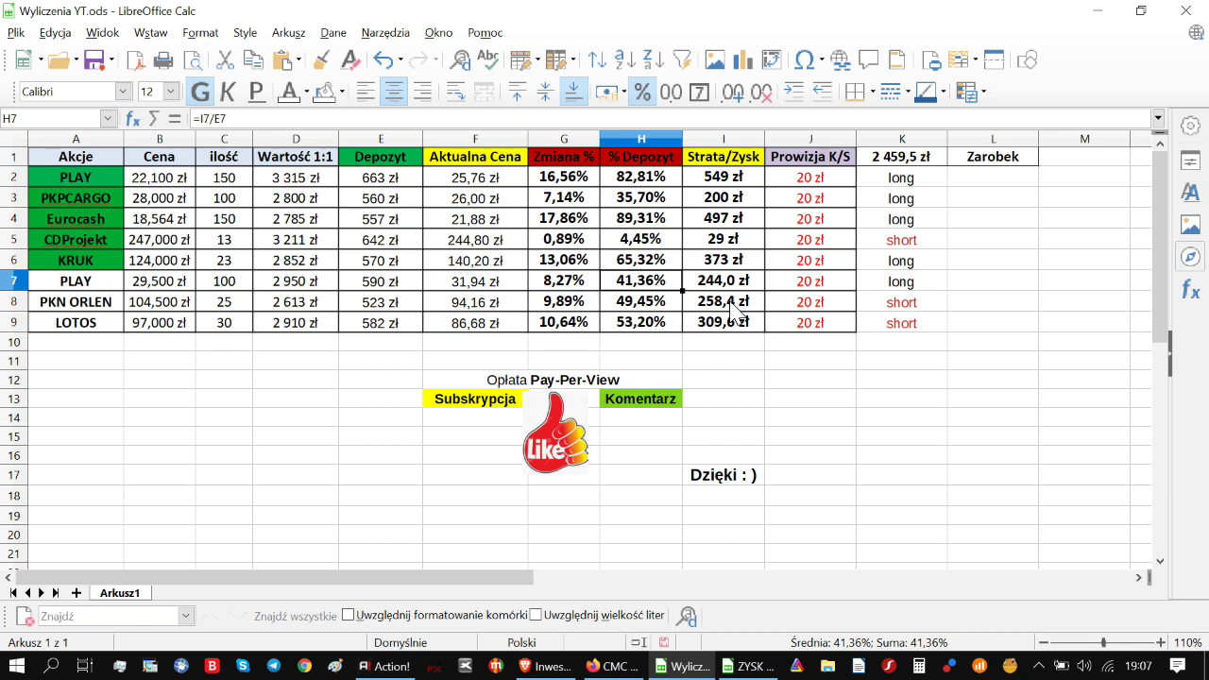
{"action": "left_click", "coordinate": [612, 666]}
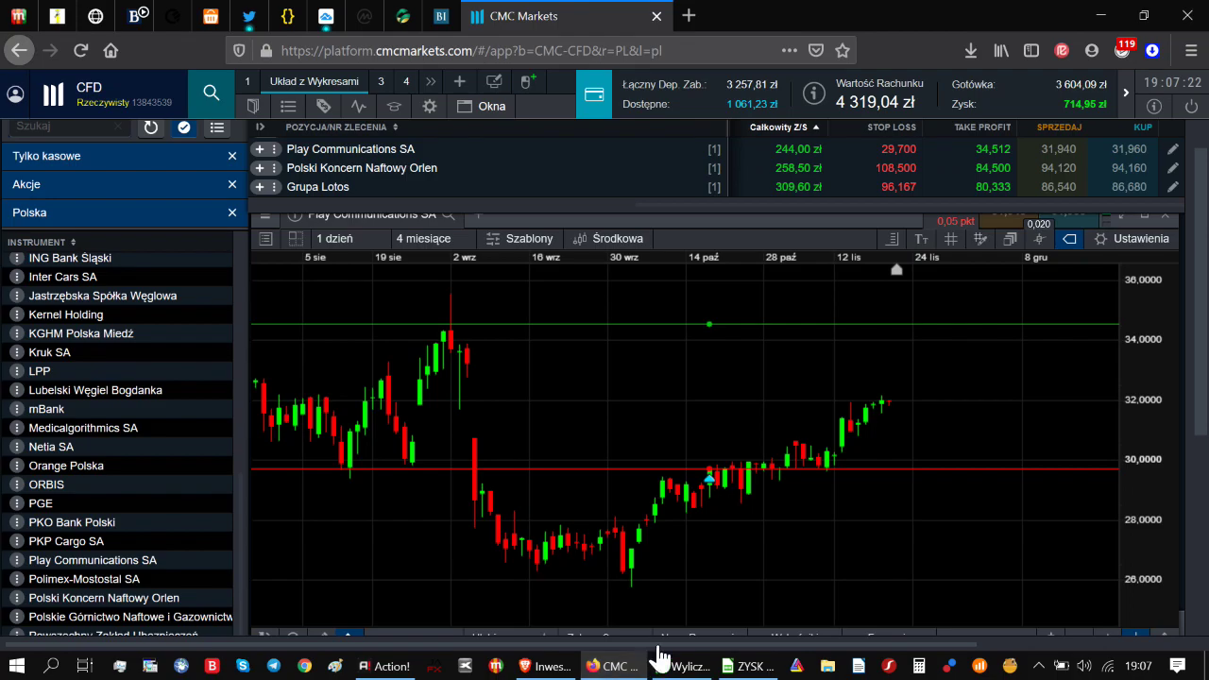
{"action": "left_click", "coordinate": [746, 665]}
{"action": "left_click", "coordinate": [682, 665]}
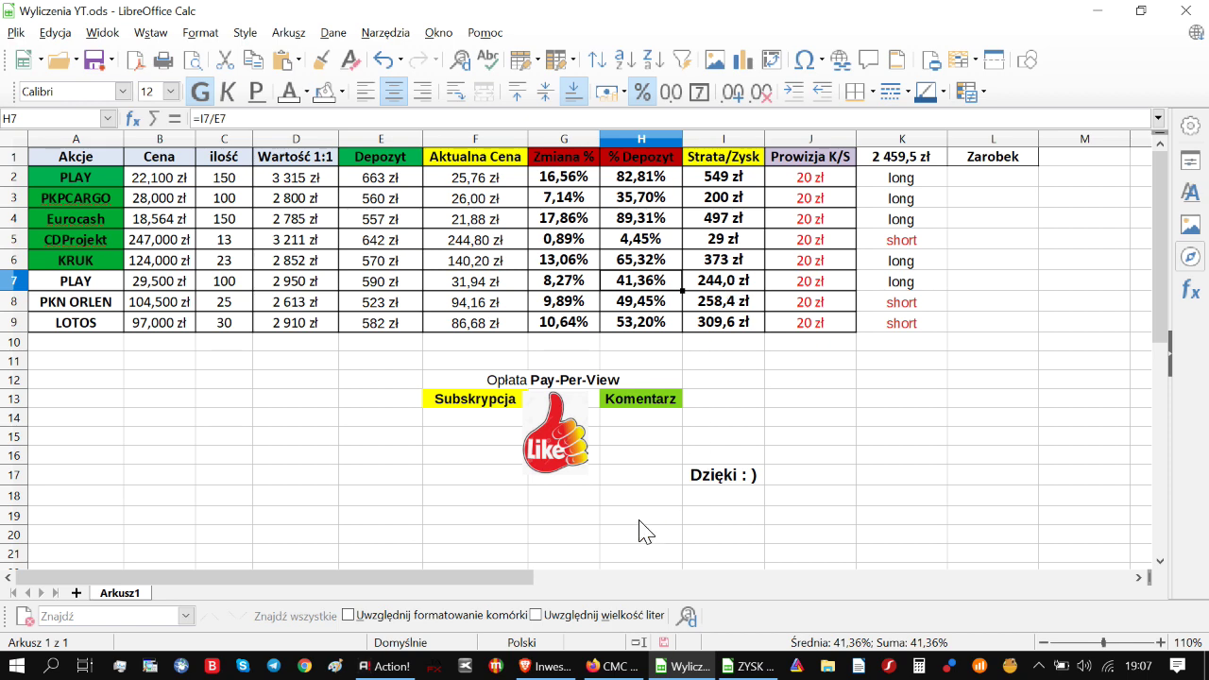
Step: Switch to CMC Markets, load the Polski Koncern Naftowy Orlen chart and remove the moving averages from it
{"action": "left_click", "coordinate": [614, 666]}
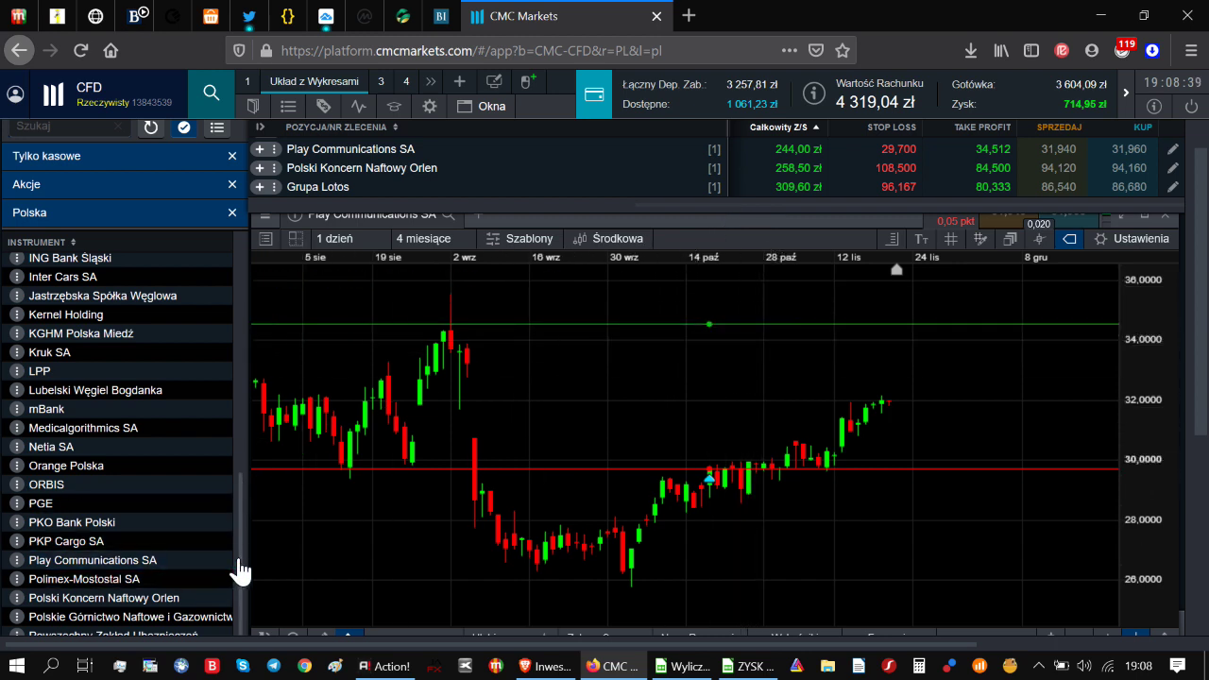
{"action": "left_click", "coordinate": [180, 597]}
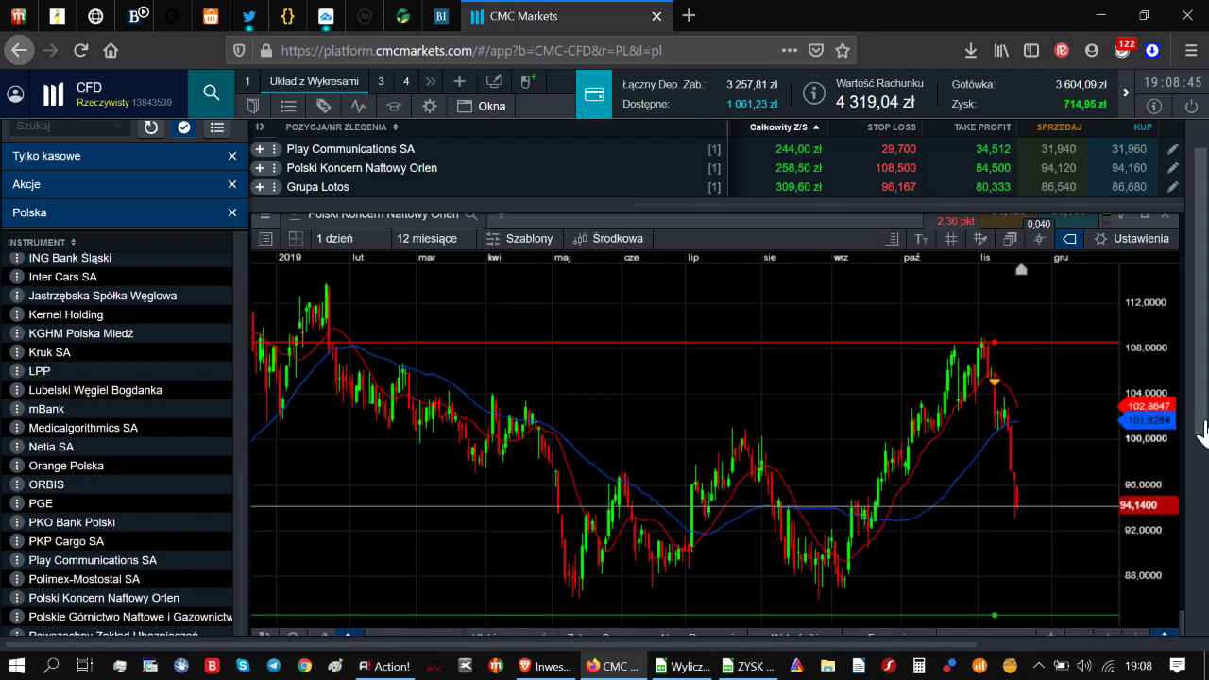
{"action": "scroll", "coordinate": [1202, 444], "scroll_direction": "down", "scroll_amount": 1}
{"action": "left_click", "coordinate": [274, 585]}
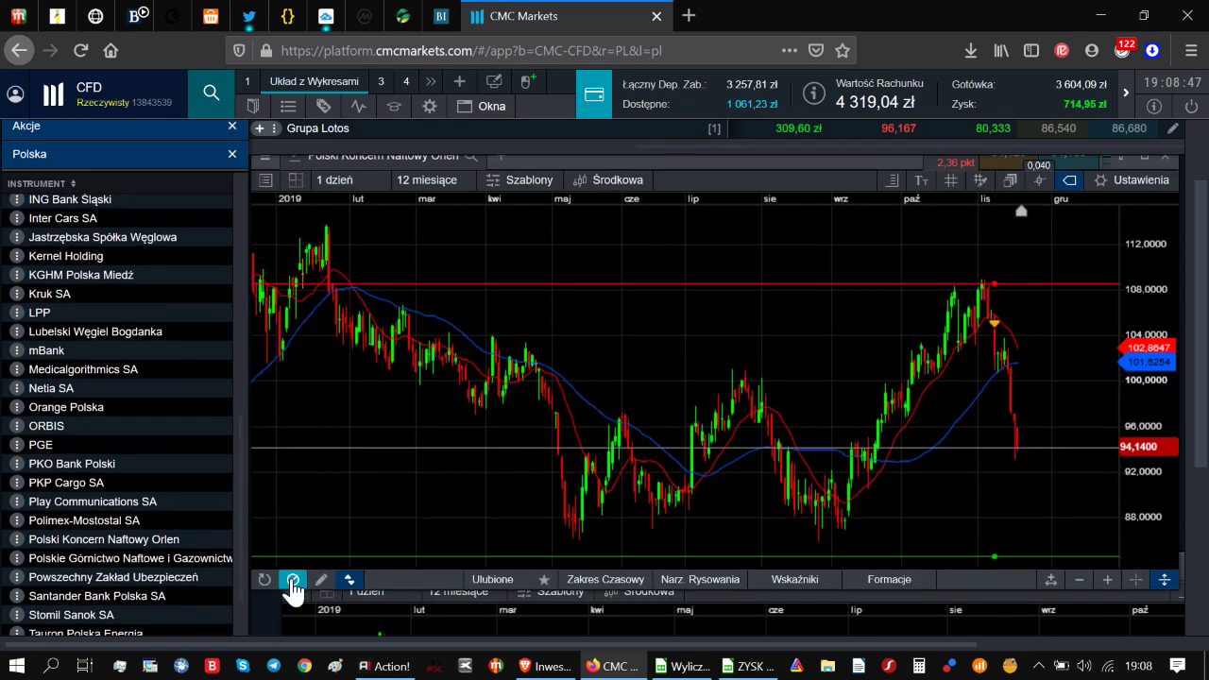
Step: Examine the Polski Koncern Naftowy Orlen daily chart at ranges between 3 and 10 months, comparing the short entry with earlier price levels
{"action": "scroll", "coordinate": [1202, 408], "scroll_direction": "up", "scroll_amount": 2}
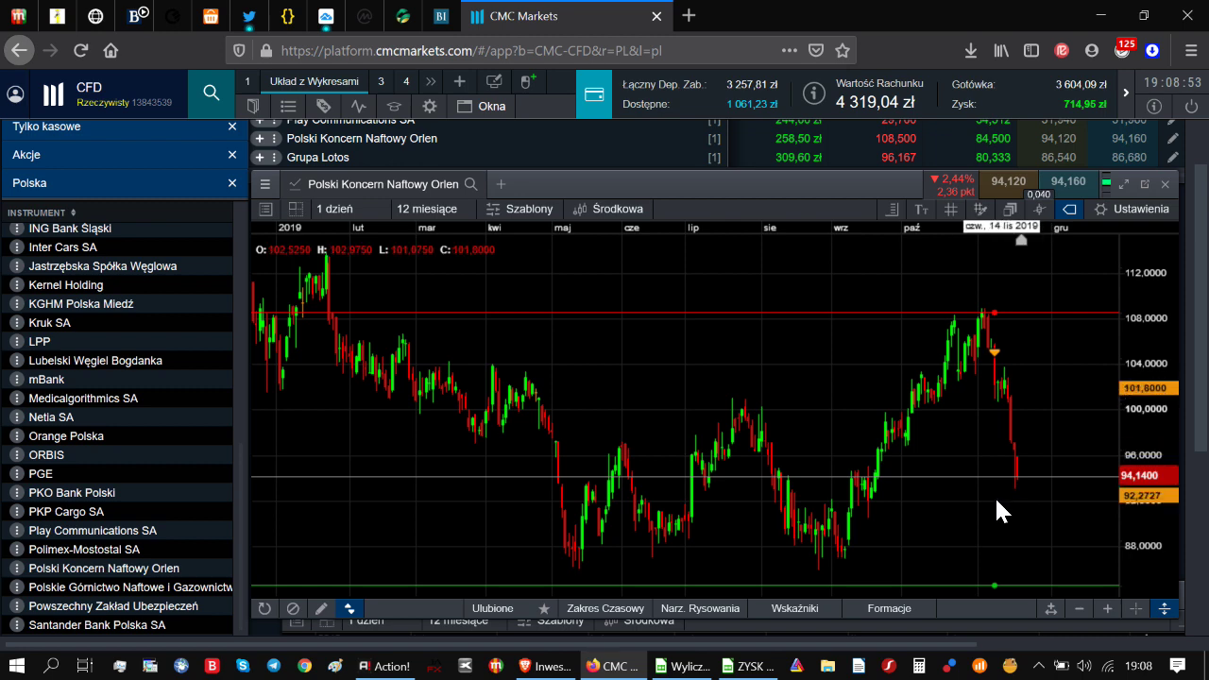
{"action": "scroll", "coordinate": [995, 494], "scroll_direction": "up", "scroll_amount": 2}
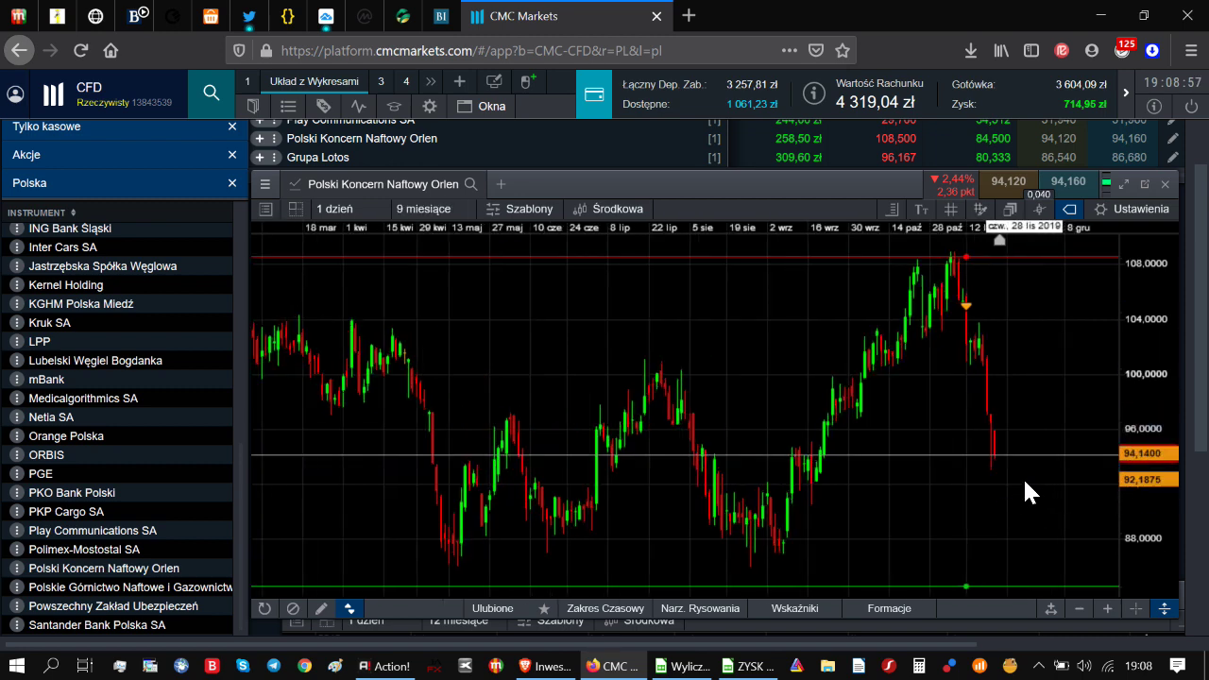
{"action": "scroll", "coordinate": [1022, 476], "scroll_direction": "down", "scroll_amount": 2}
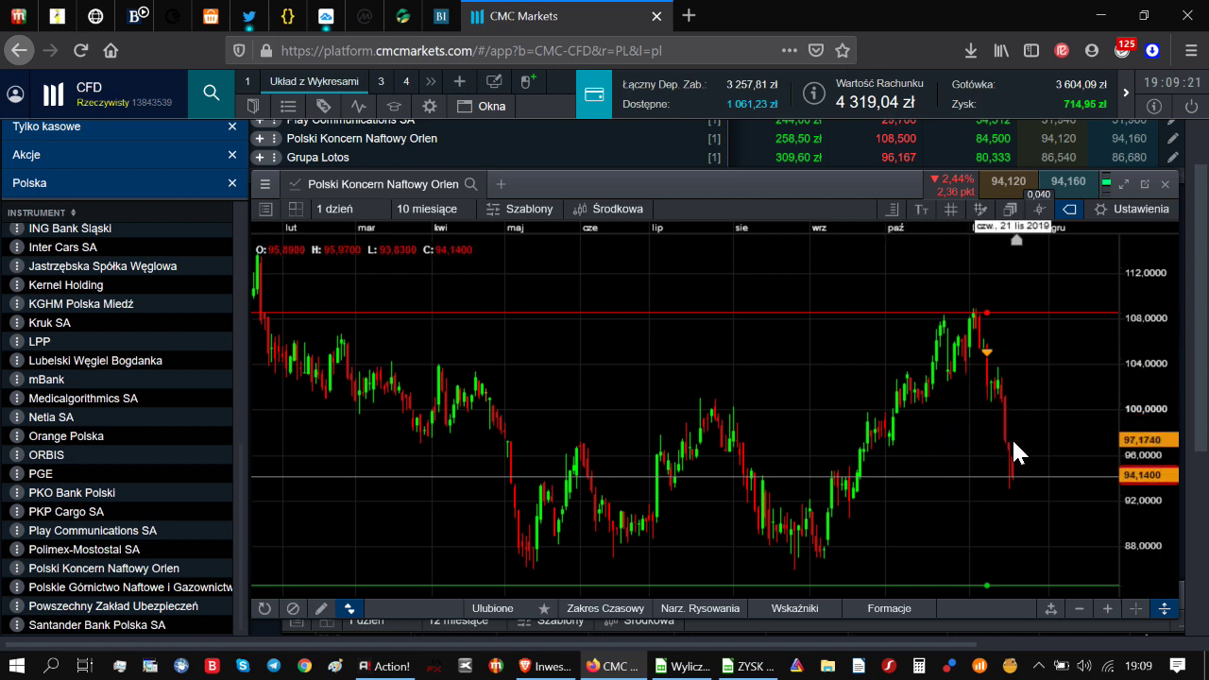
{"action": "scroll", "coordinate": [1038, 435], "scroll_direction": "up", "scroll_amount": 1}
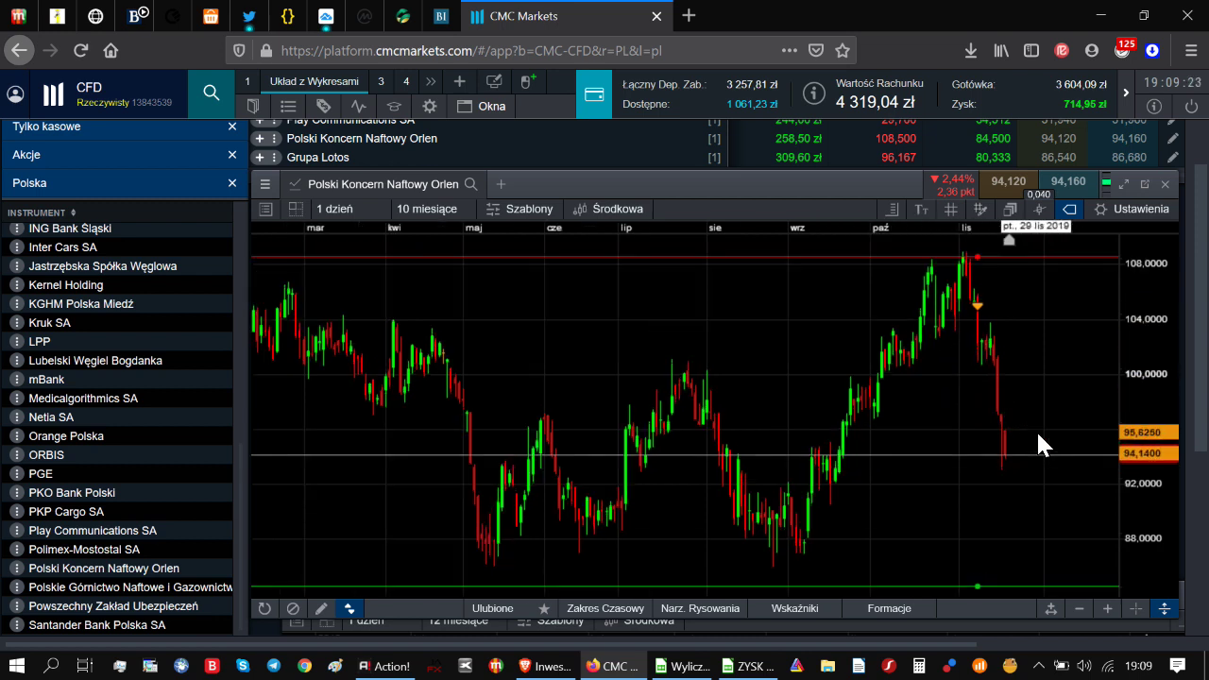
{"action": "scroll", "coordinate": [1042, 434], "scroll_direction": "up", "scroll_amount": 3}
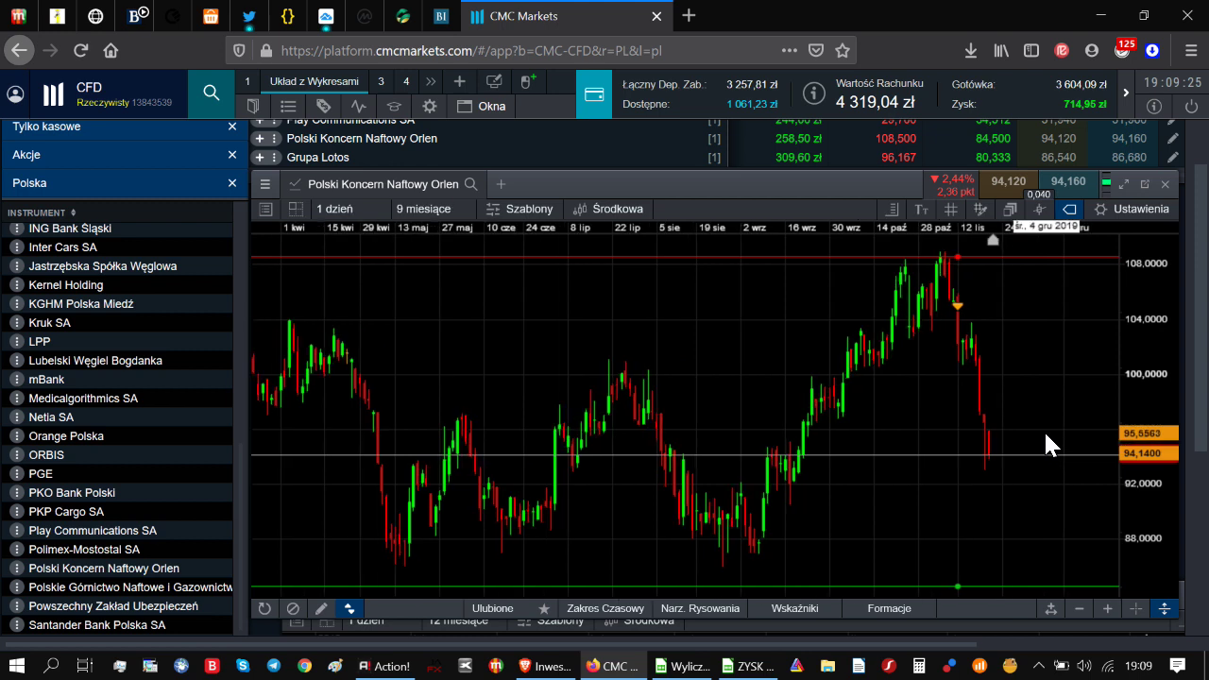
{"action": "scroll", "coordinate": [996, 453], "scroll_direction": "up", "scroll_amount": 1}
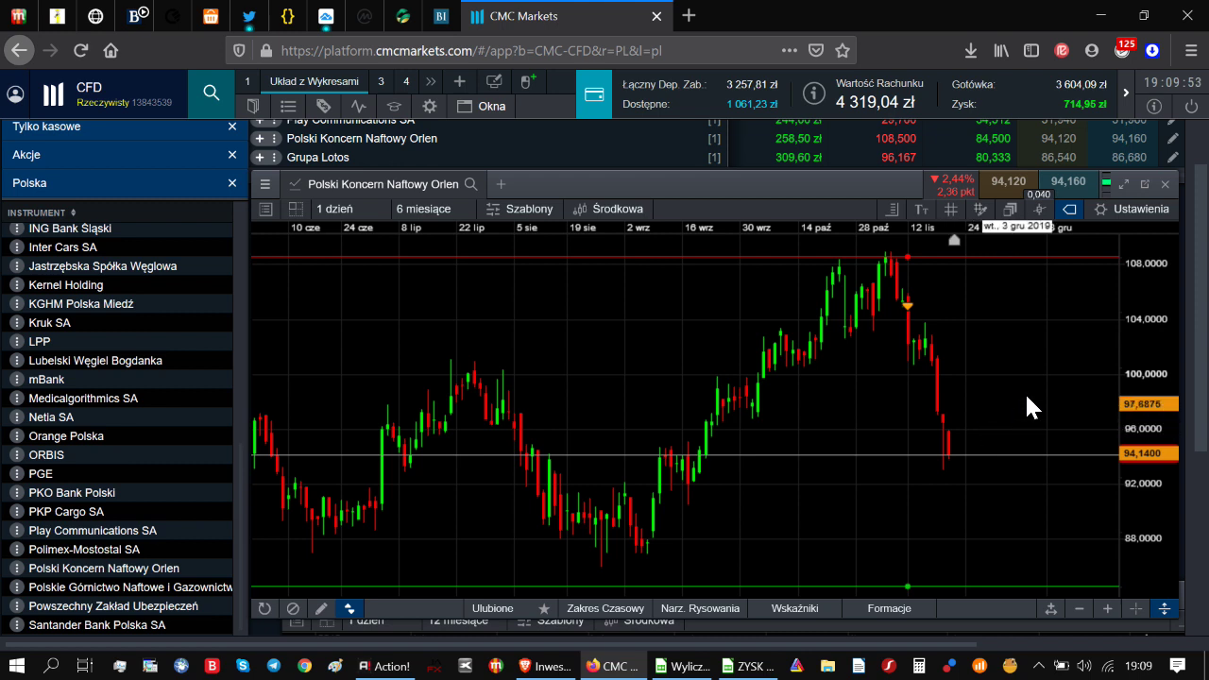
{"action": "scroll", "coordinate": [1025, 383], "scroll_direction": "up", "scroll_amount": 4}
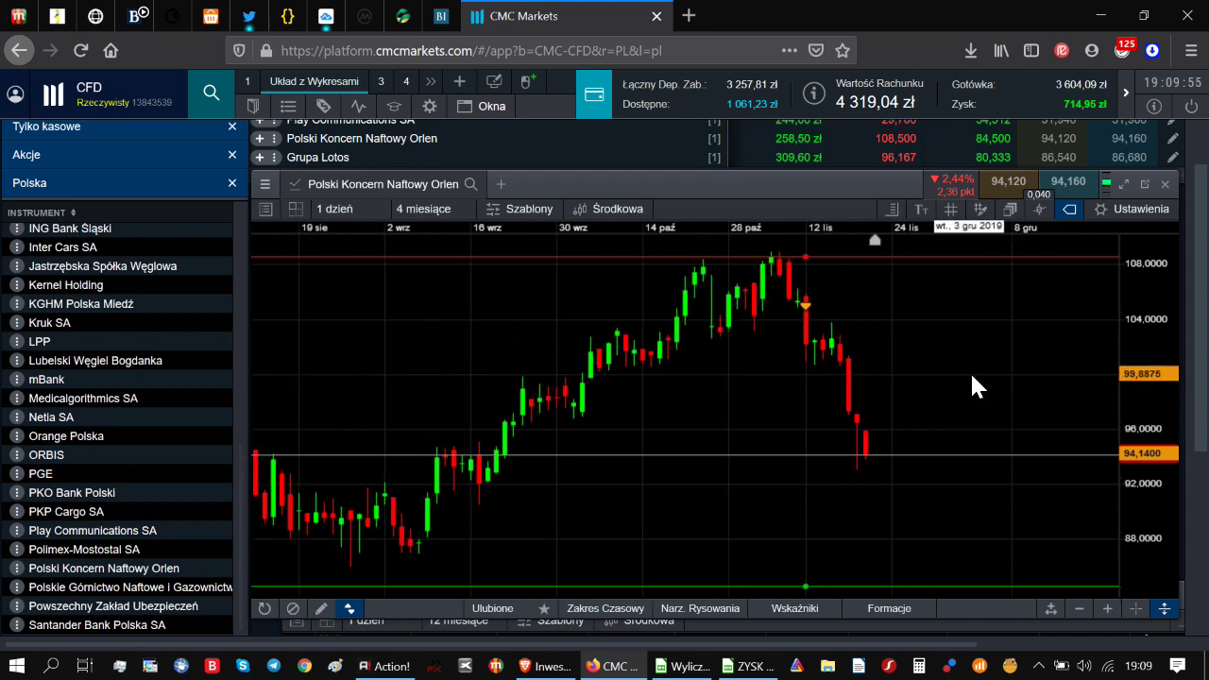
{"action": "scroll", "coordinate": [906, 348], "scroll_direction": "up", "scroll_amount": 1}
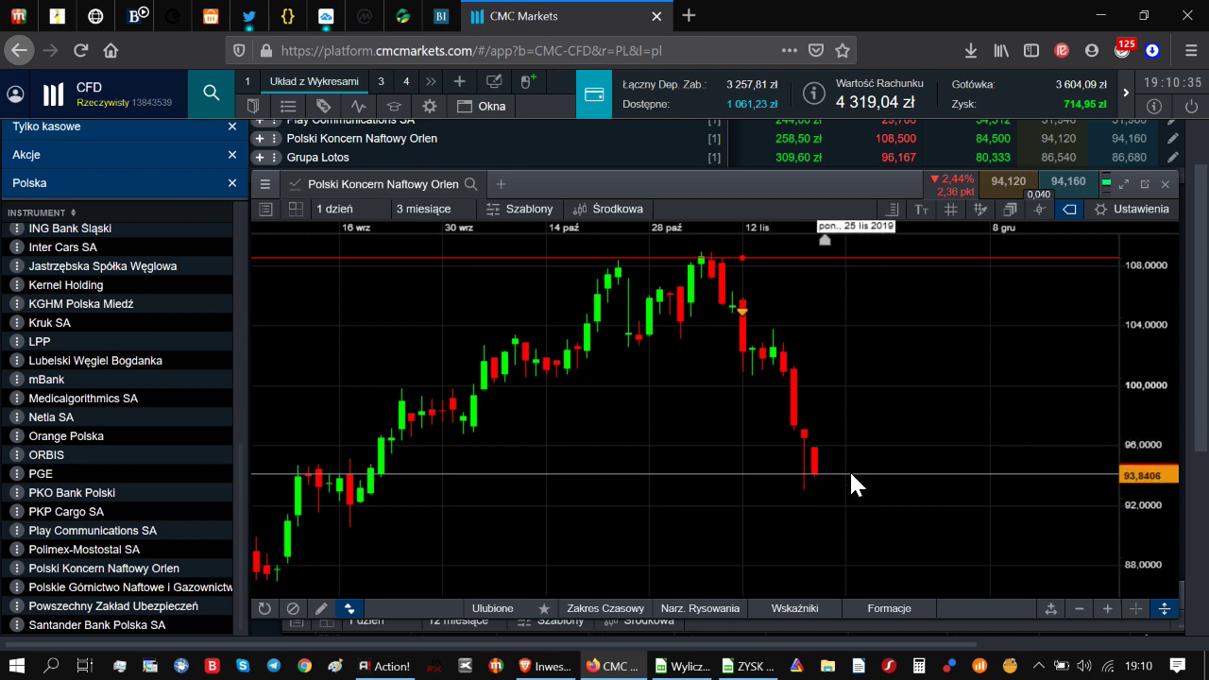
{"action": "scroll", "coordinate": [869, 432], "scroll_direction": "down", "scroll_amount": 3}
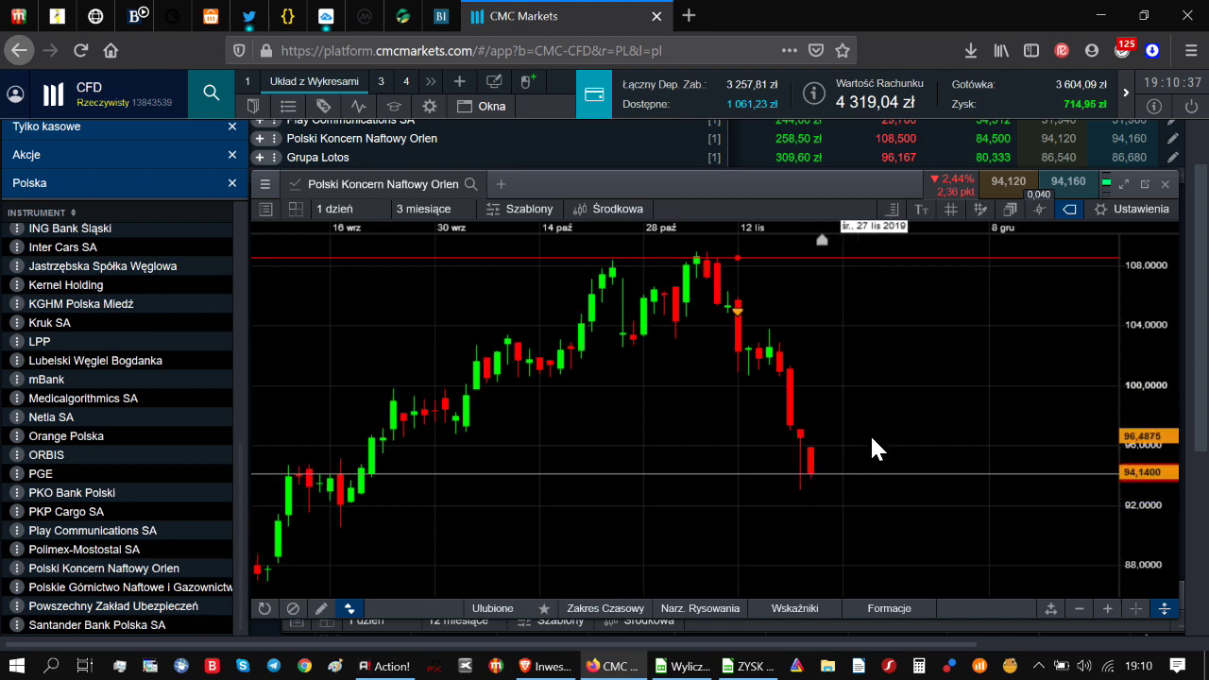
{"action": "scroll", "coordinate": [799, 472], "scroll_direction": "down", "scroll_amount": 2}
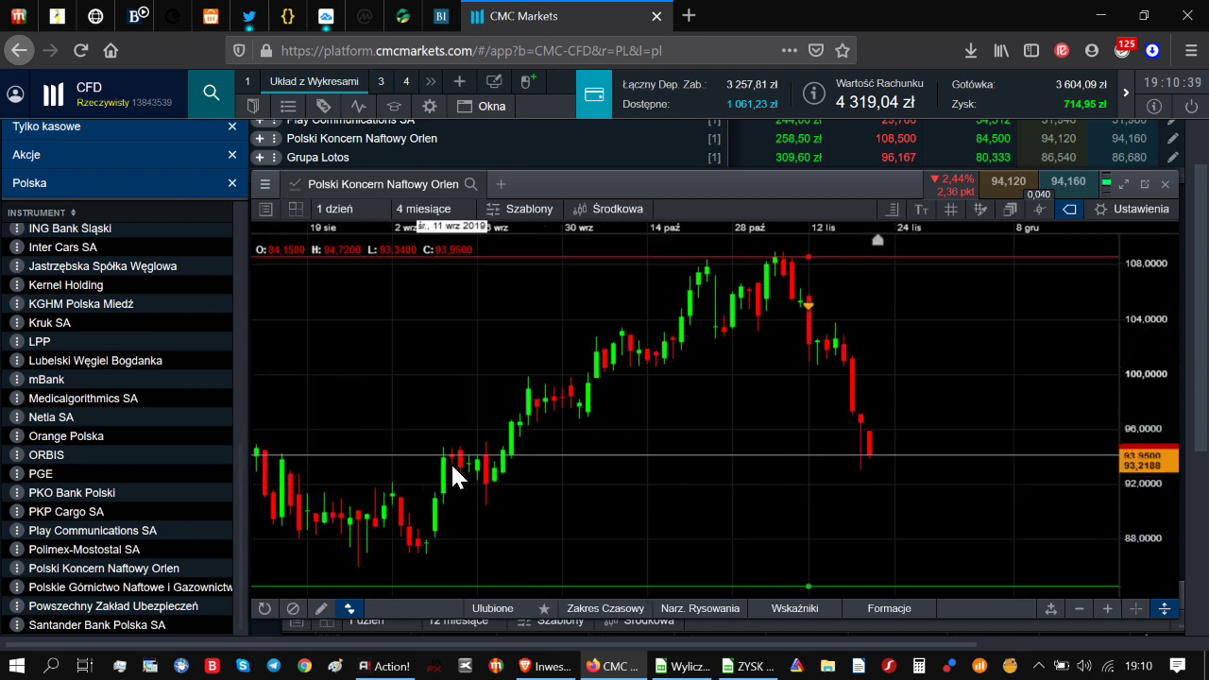
{"action": "scroll", "coordinate": [451, 472], "scroll_direction": "down", "scroll_amount": 2}
{"action": "scroll", "coordinate": [462, 477], "scroll_direction": "down", "scroll_amount": 2}
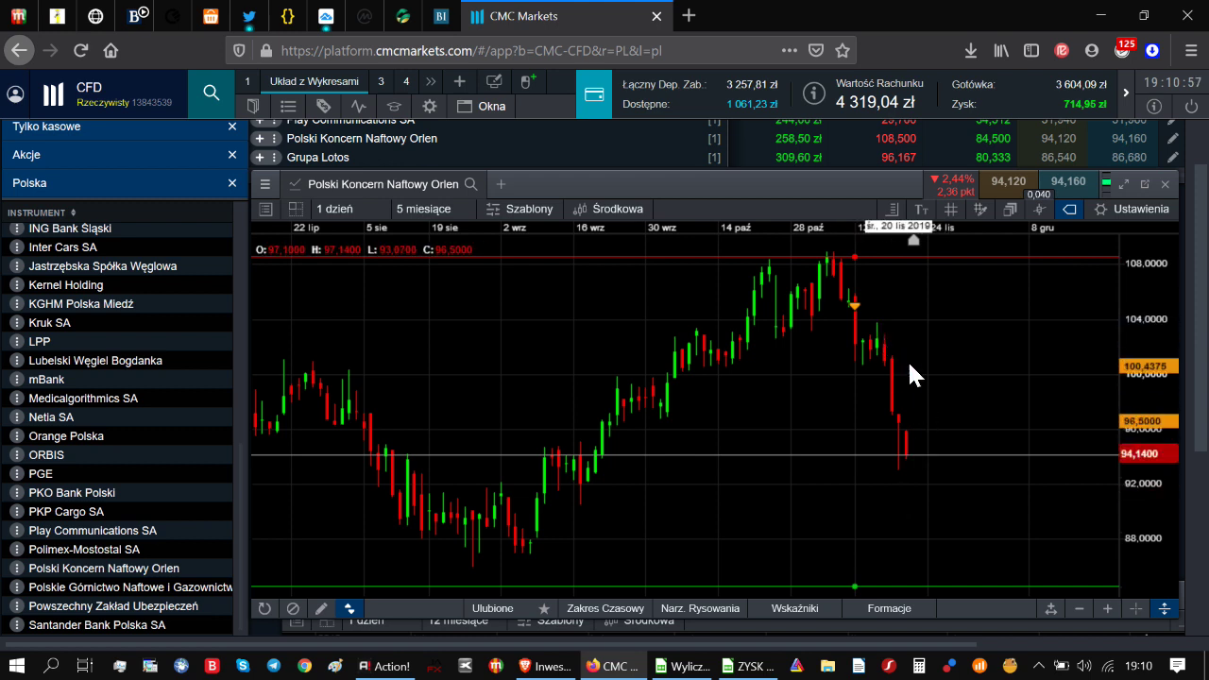
Step: Switch to Wyliczenia YT.ods in LibreOffice Calc and review the PKN ORLEN position in row 8: price, quantity, value and percentage change
{"action": "left_click", "coordinate": [680, 666]}
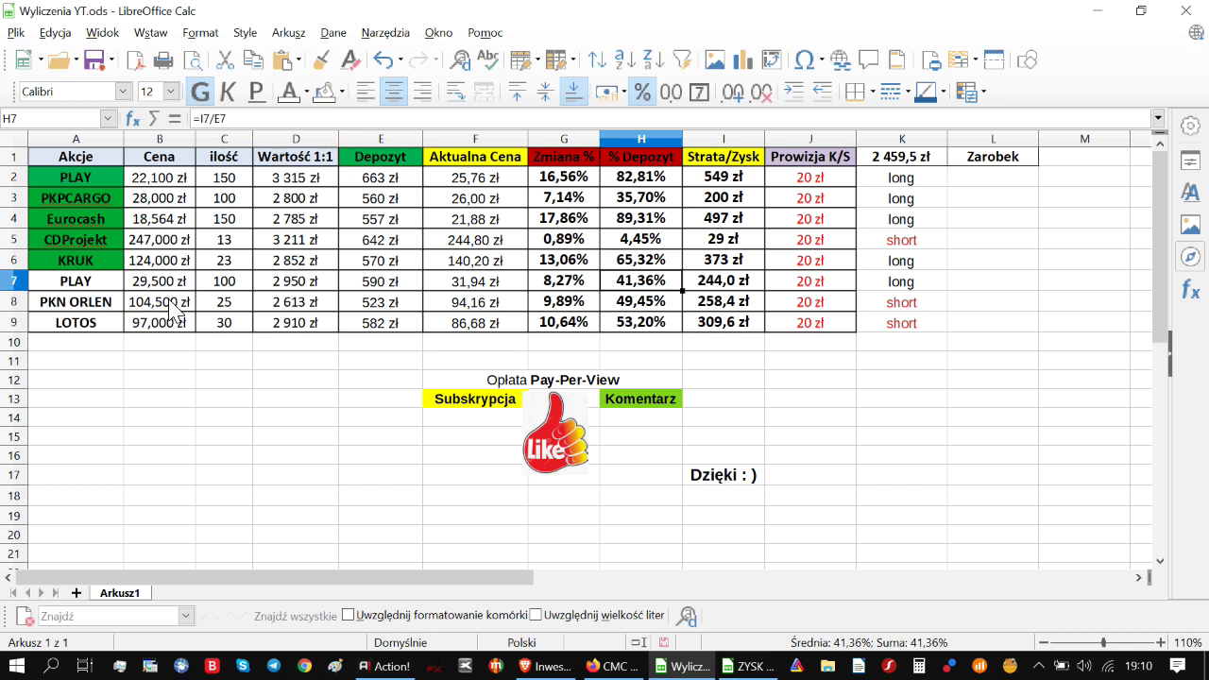
{"action": "left_click", "coordinate": [20, 302]}
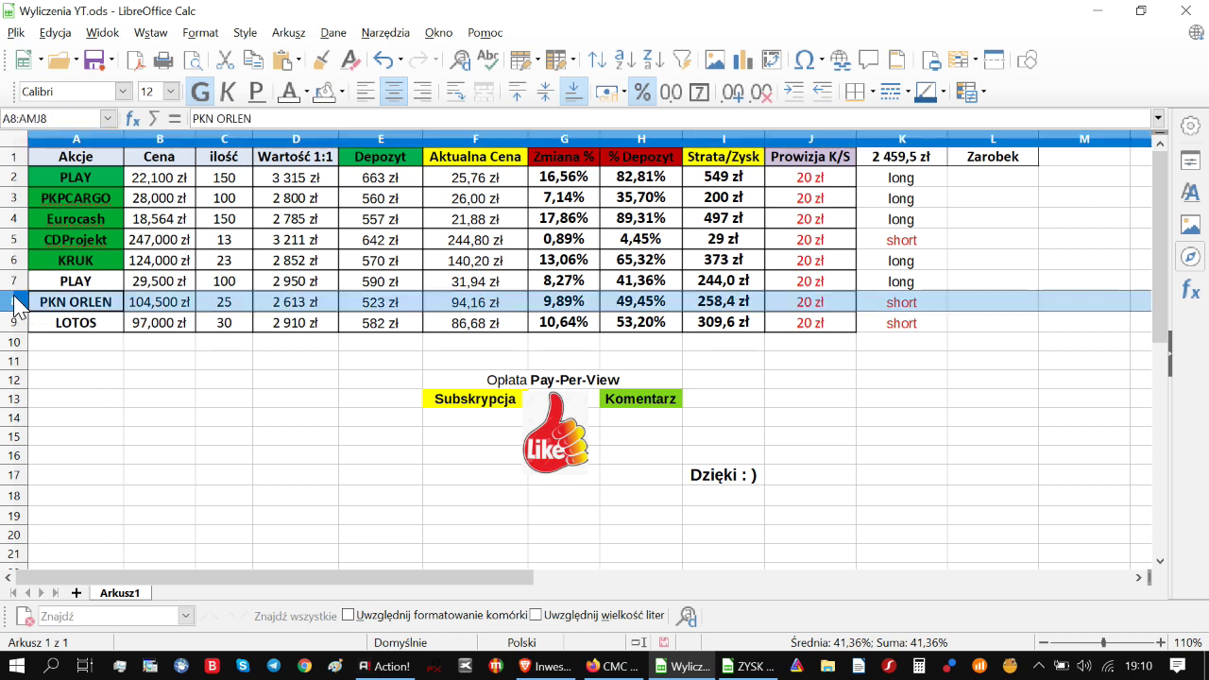
{"action": "left_click", "coordinate": [180, 307]}
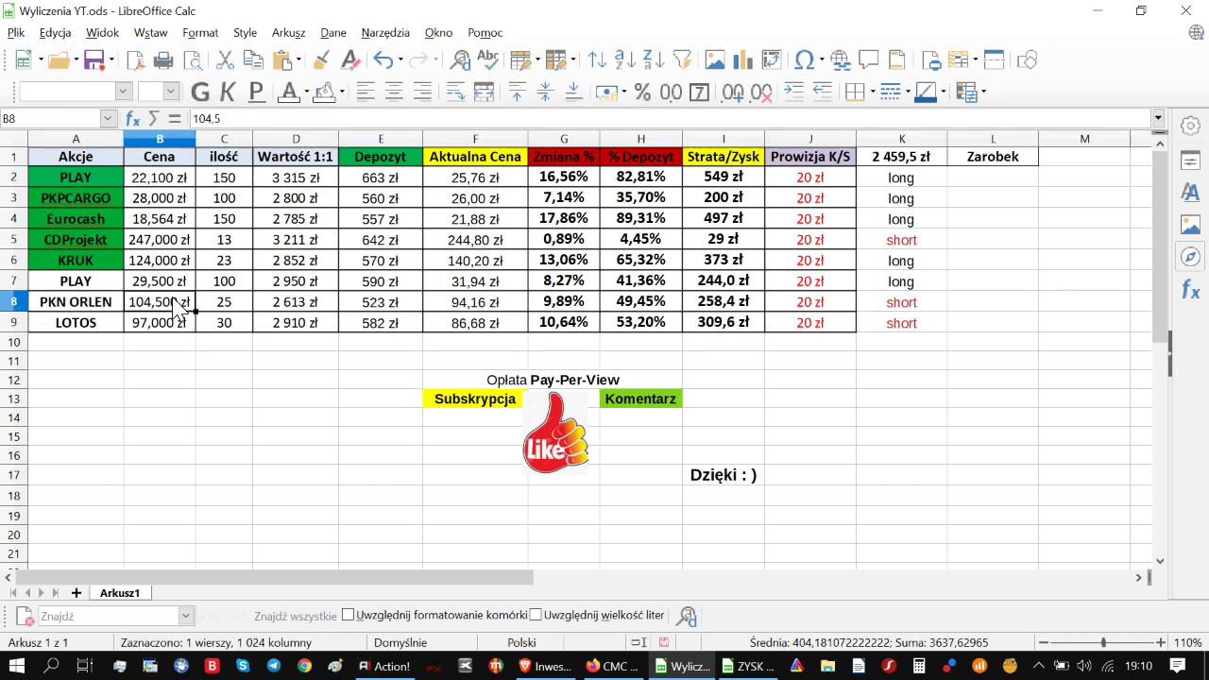
{"action": "left_click", "coordinate": [244, 304]}
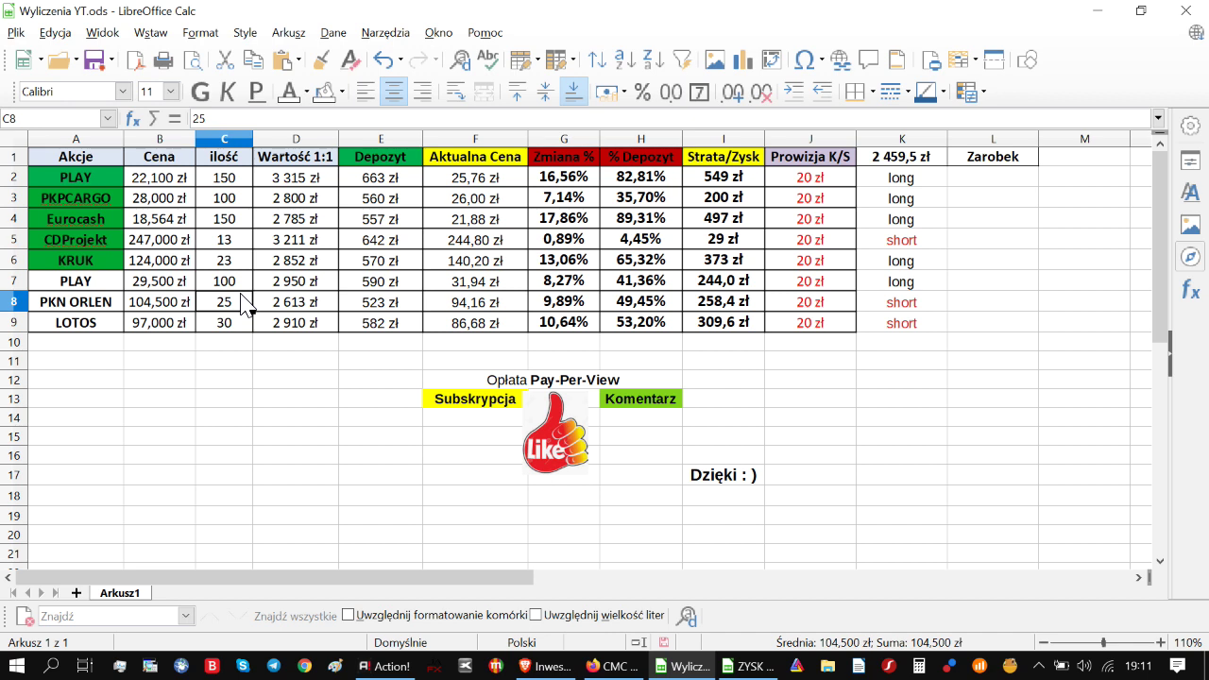
{"action": "left_click", "coordinate": [307, 312]}
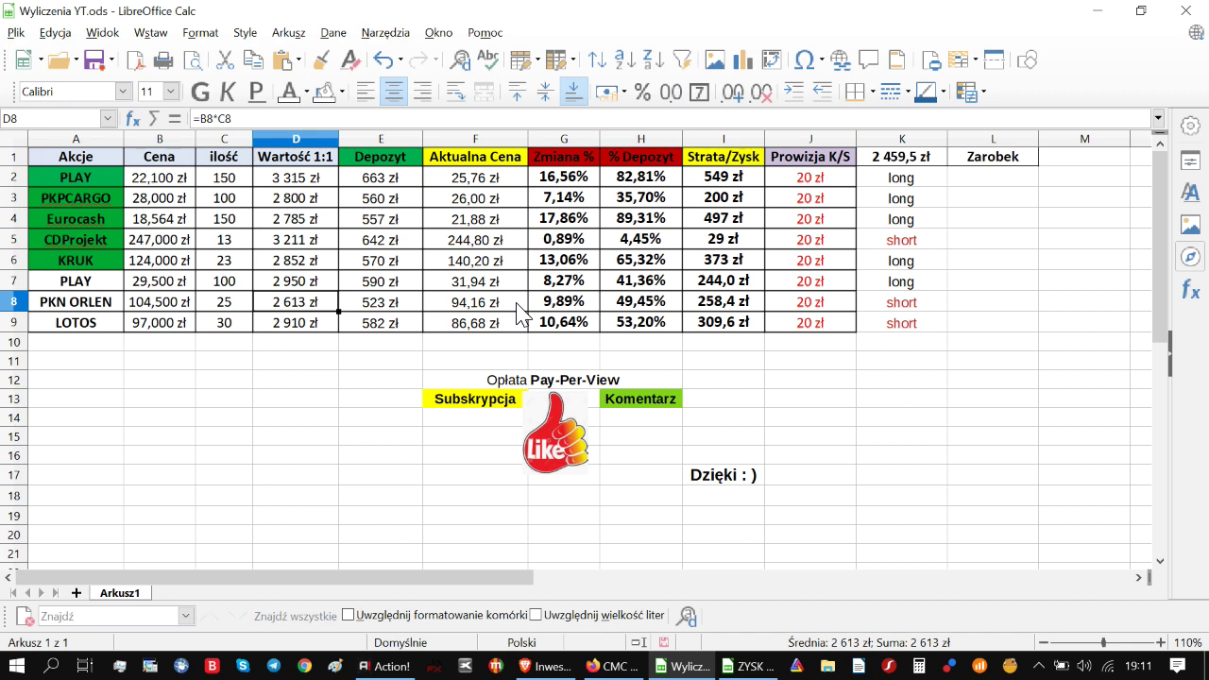
{"action": "left_click", "coordinate": [563, 306]}
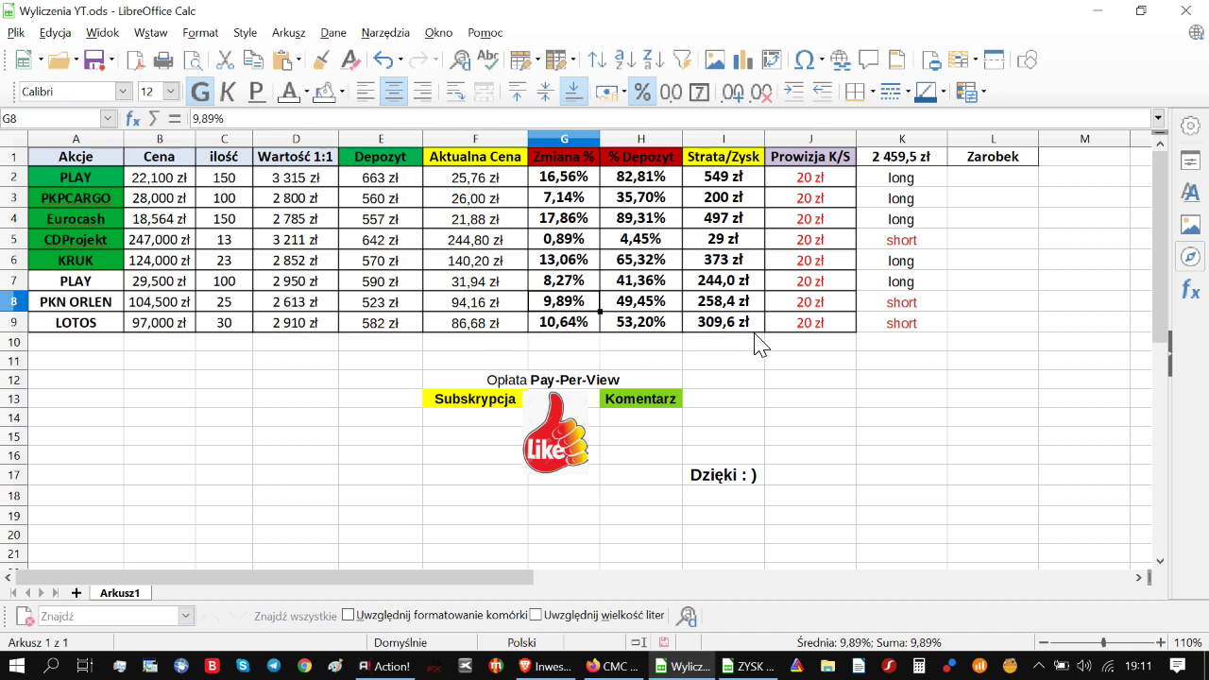
Step: Switch to CMC Markets, find Grupa Lotos in the Polish stock list and load its chart
{"action": "left_click", "coordinate": [612, 666]}
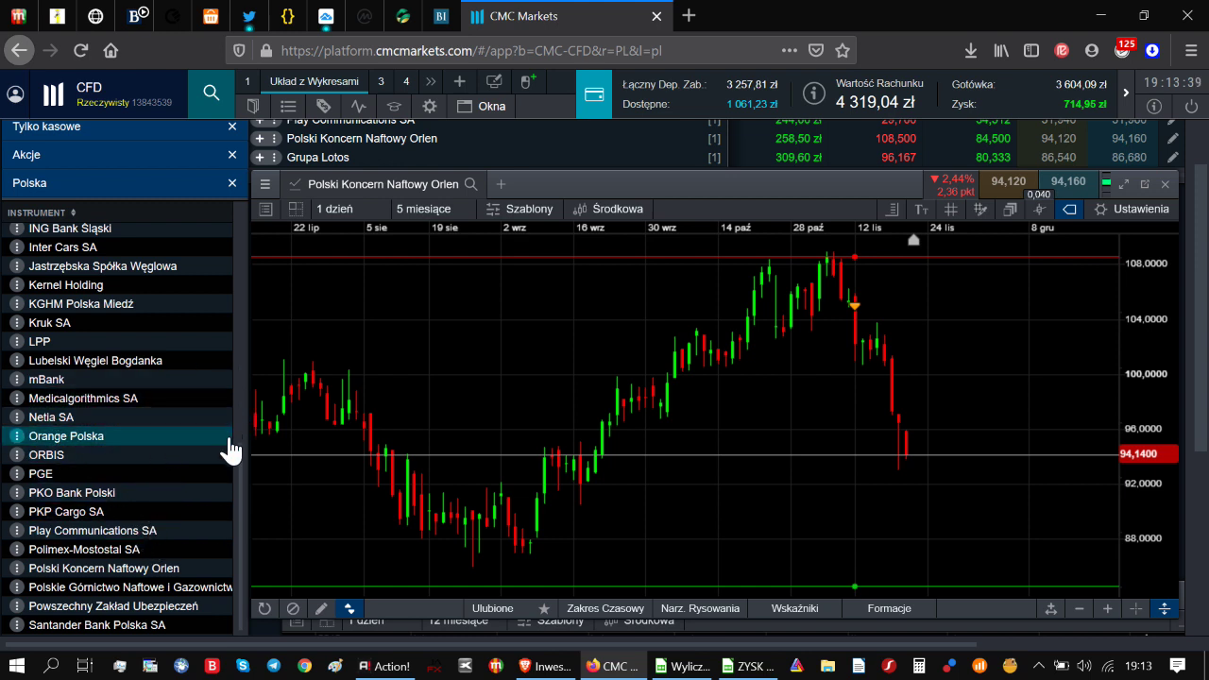
{"action": "scroll", "coordinate": [243, 462], "scroll_direction": "up", "scroll_amount": 1}
{"action": "left_click_drag", "start_coordinate": [248, 457], "coordinate": [248, 368]}
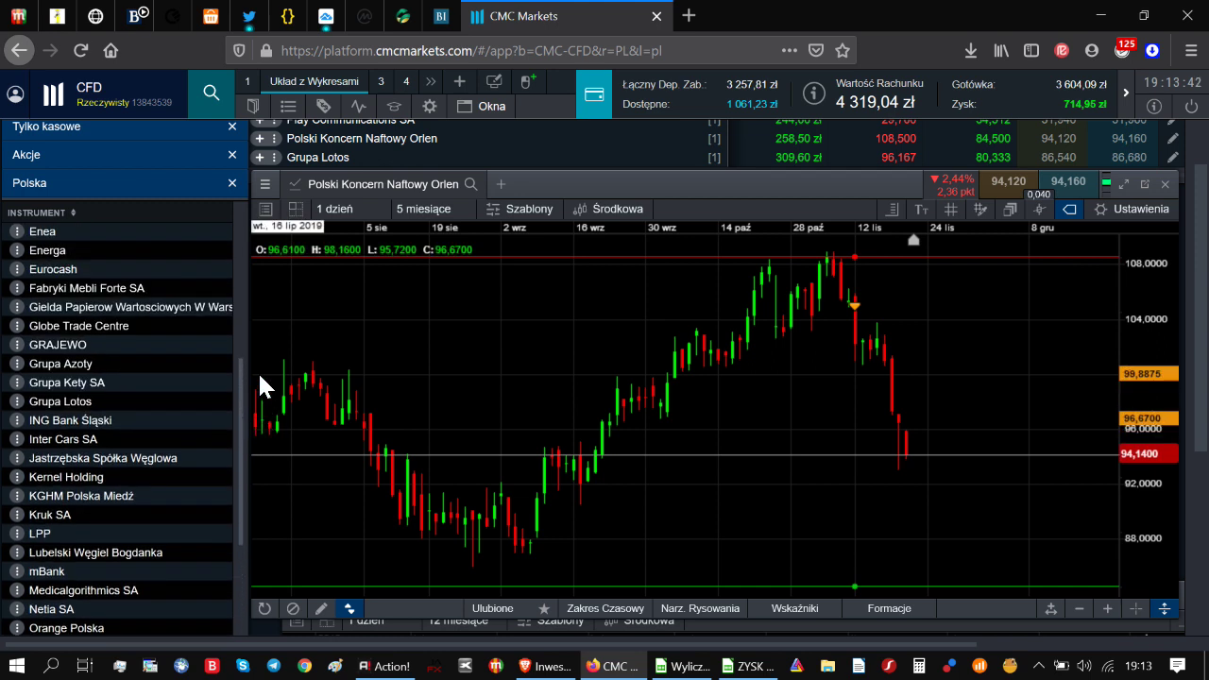
{"action": "left_click", "coordinate": [124, 410]}
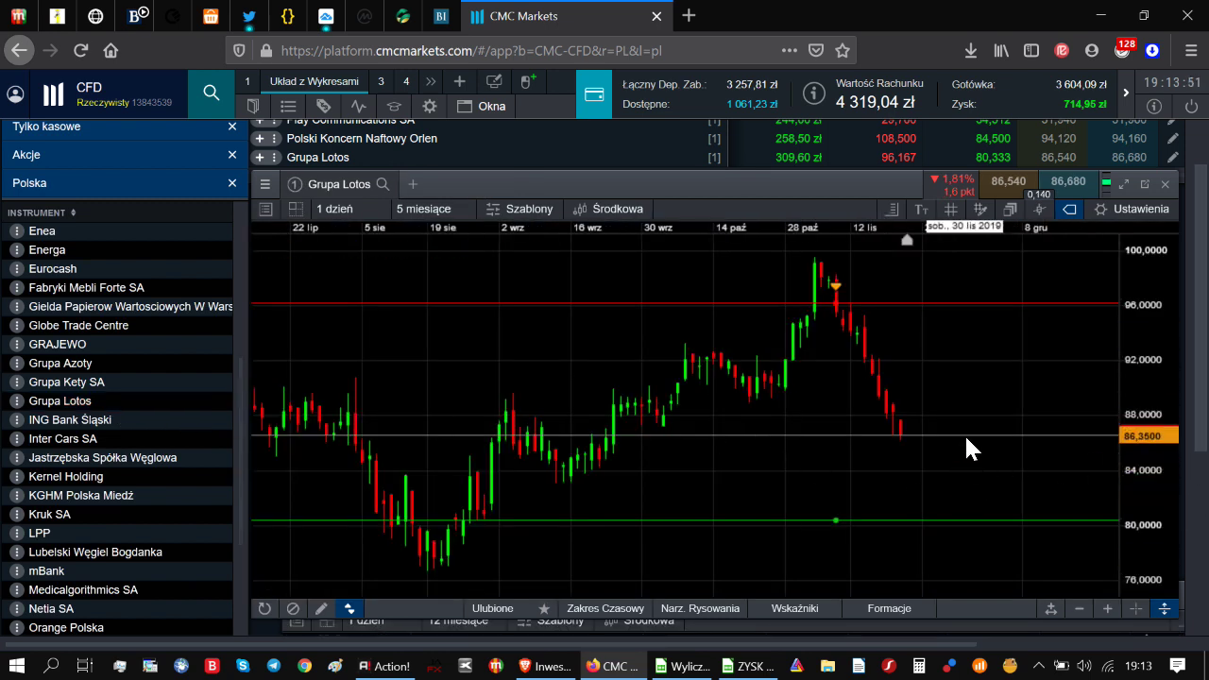
Step: Examine the Grupa Lotos daily chart at ranges between 3 and 8 months, comparing the short entry with earlier price levels
{"action": "scroll", "coordinate": [953, 451], "scroll_direction": "down", "scroll_amount": 4}
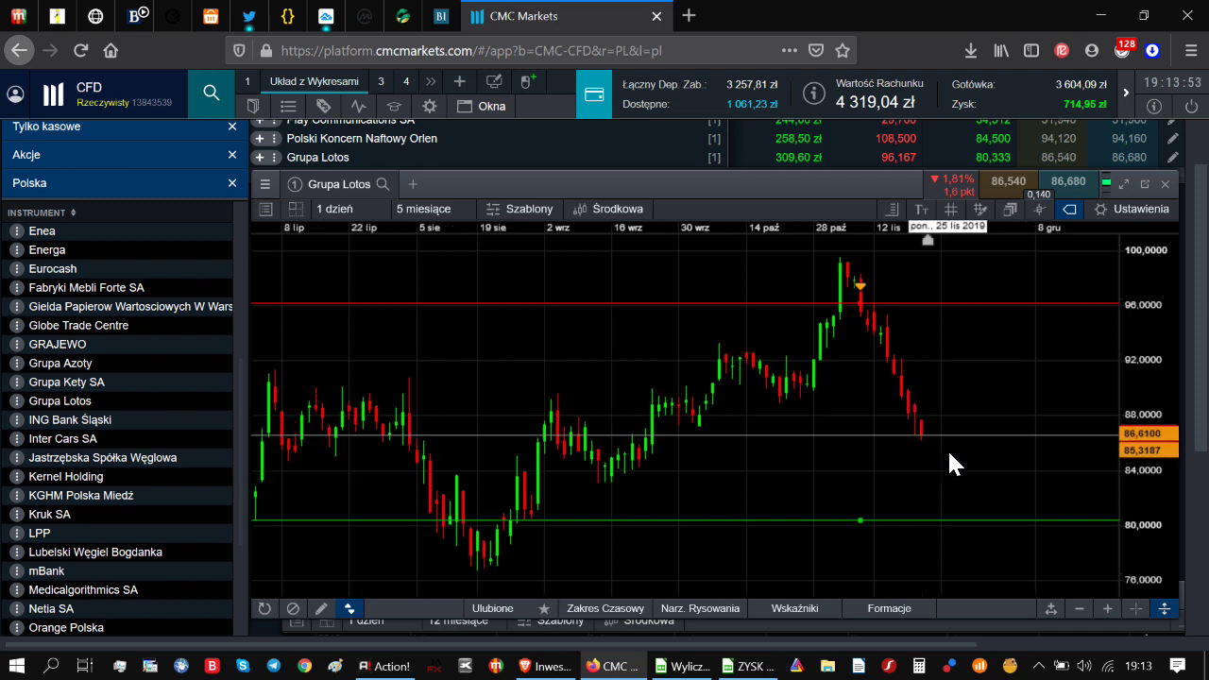
{"action": "scroll", "coordinate": [956, 463], "scroll_direction": "down", "scroll_amount": 1}
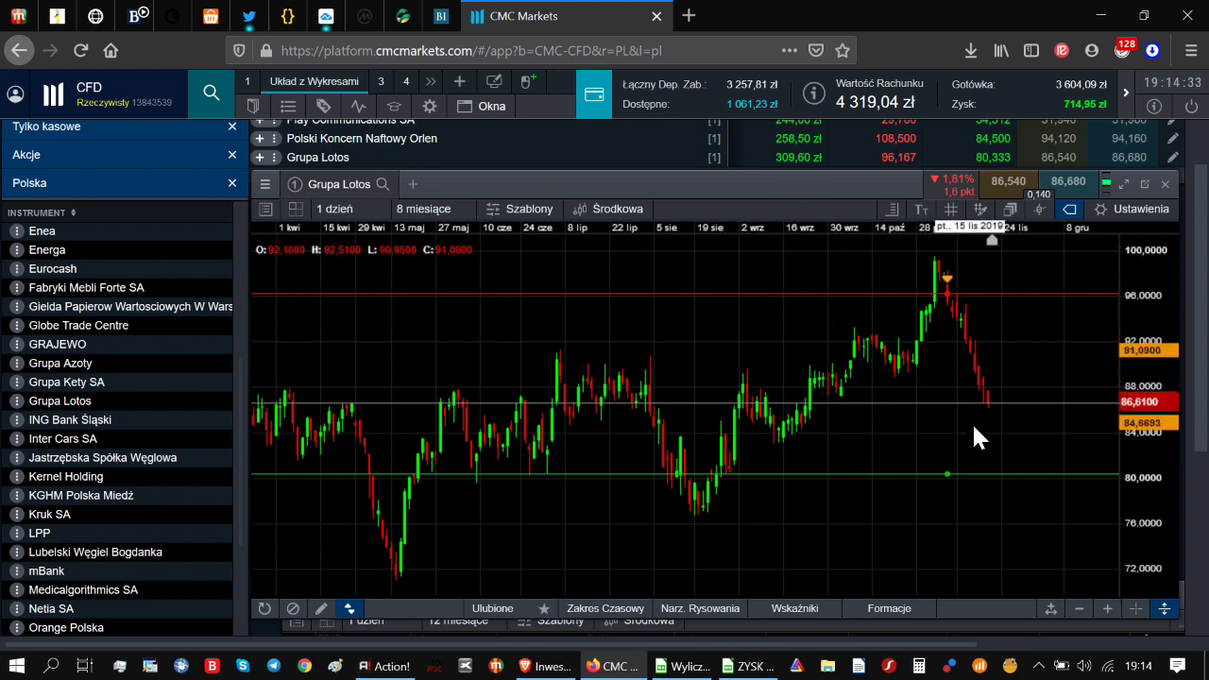
{"action": "scroll", "coordinate": [978, 431], "scroll_direction": "up", "scroll_amount": 4}
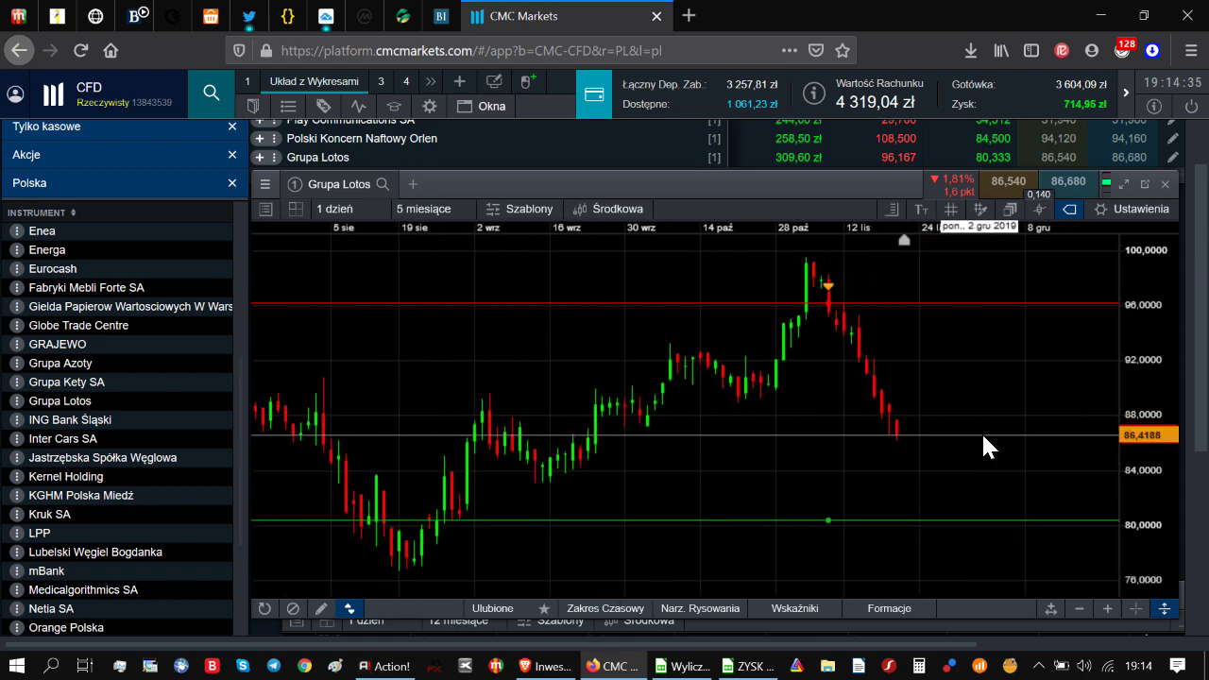
{"action": "scroll", "coordinate": [978, 433], "scroll_direction": "up", "scroll_amount": 3}
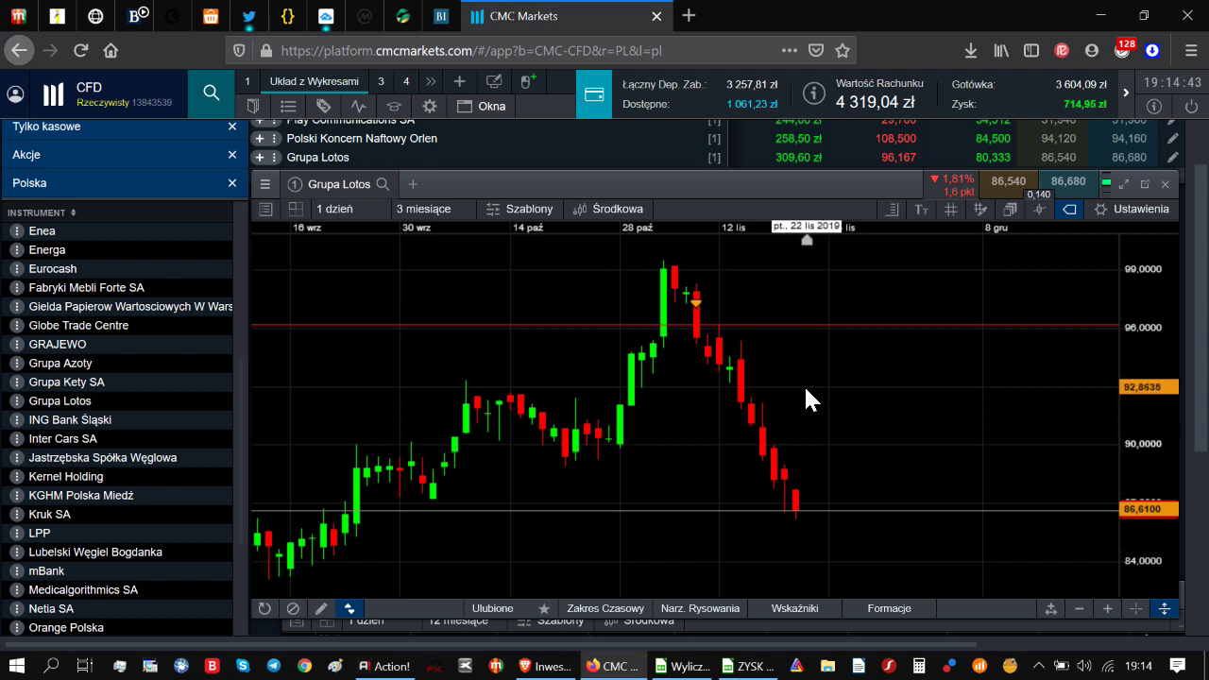
{"action": "scroll", "coordinate": [807, 392], "scroll_direction": "down", "scroll_amount": 3}
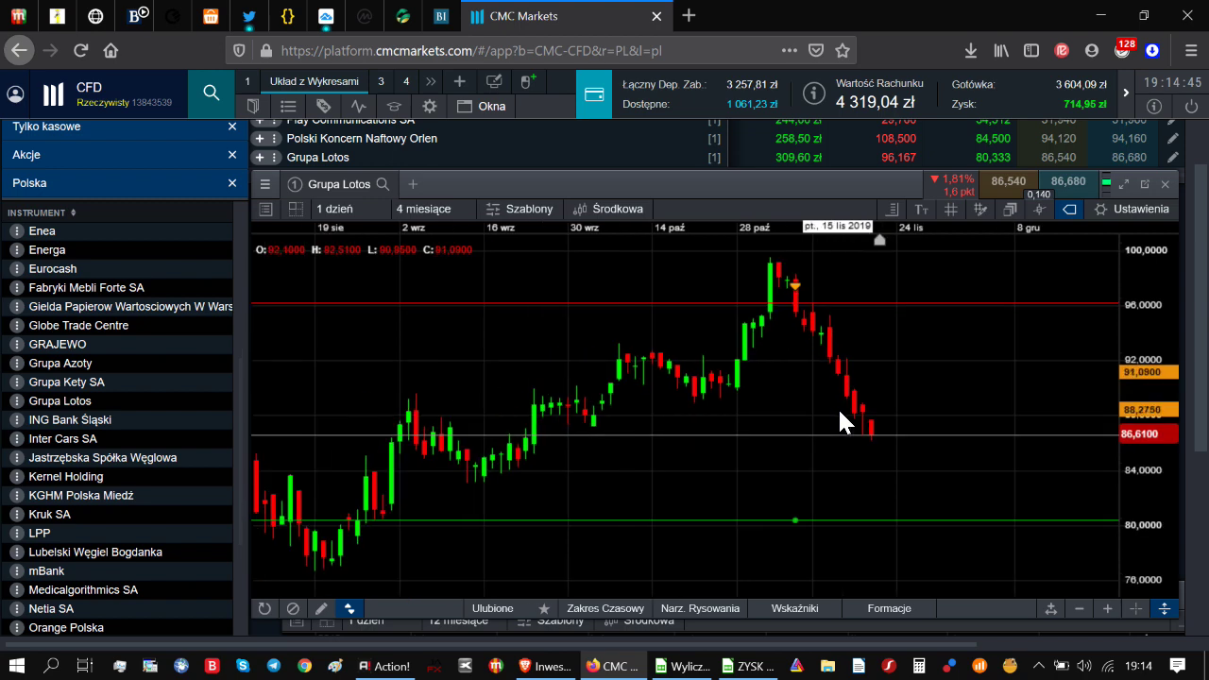
{"action": "scroll", "coordinate": [879, 429], "scroll_direction": "down", "scroll_amount": 3}
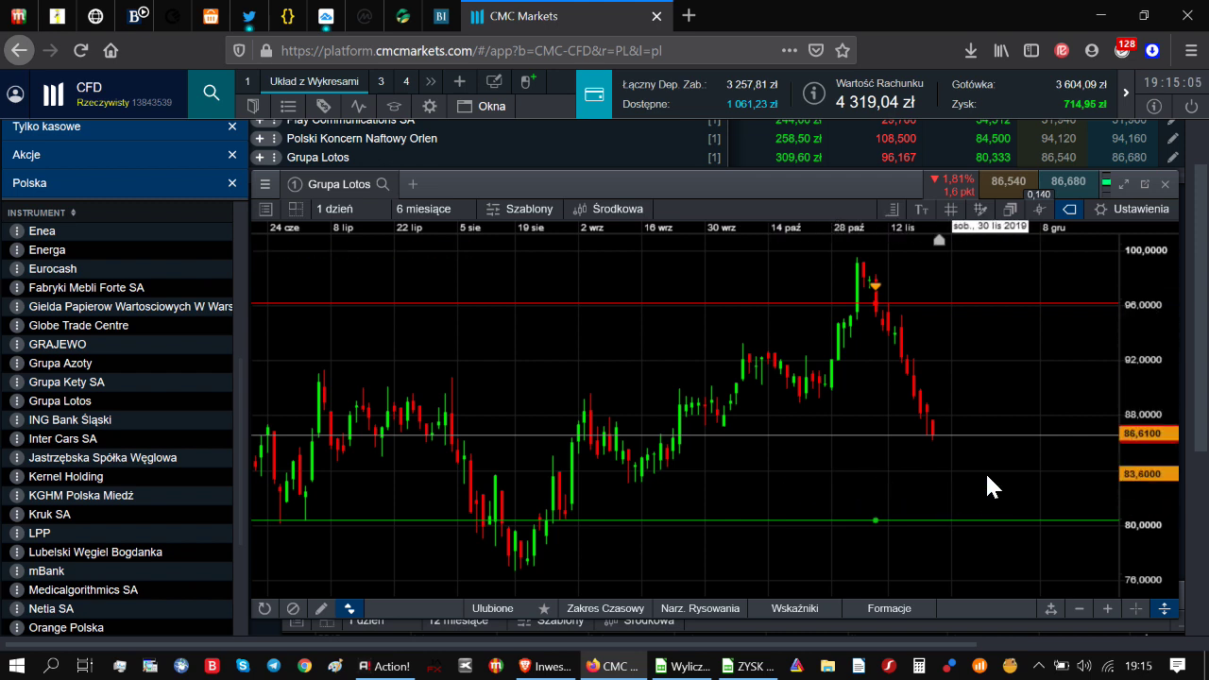
Step: Examine the decline after the short entry on the Grupa Lotos chart, narrowing the range to between 2 and 3 months
{"action": "scroll", "coordinate": [979, 477], "scroll_direction": "up", "scroll_amount": 1}
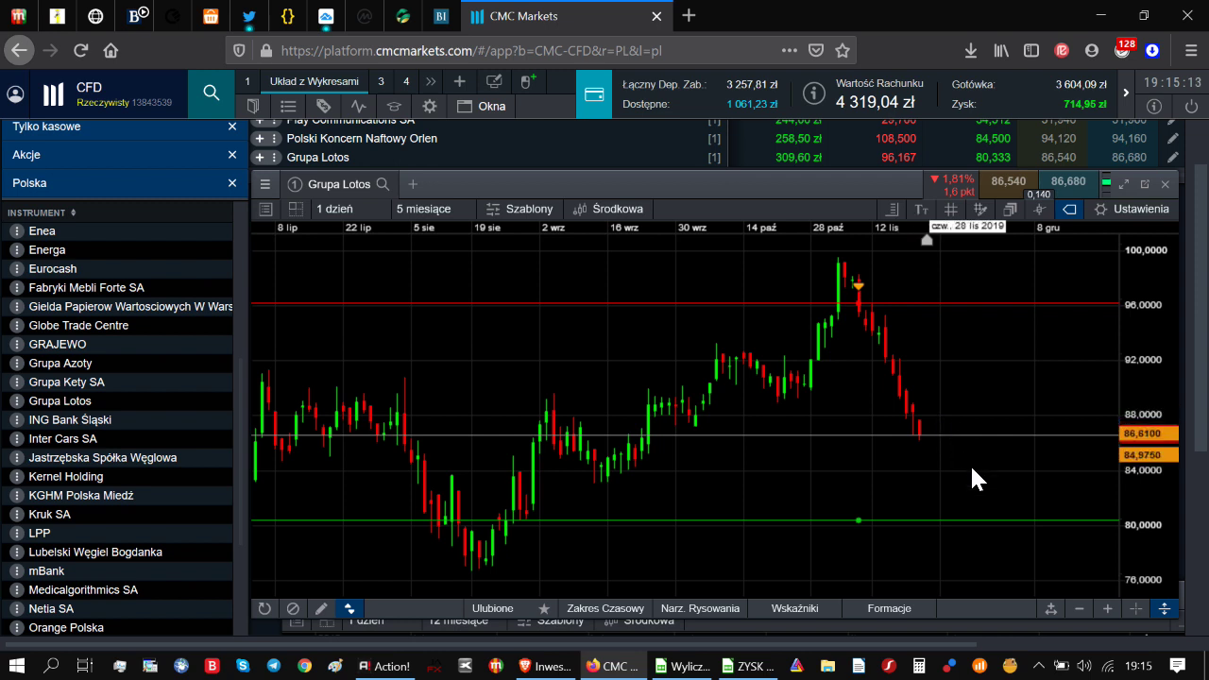
{"action": "scroll", "coordinate": [963, 476], "scroll_direction": "up", "scroll_amount": 1}
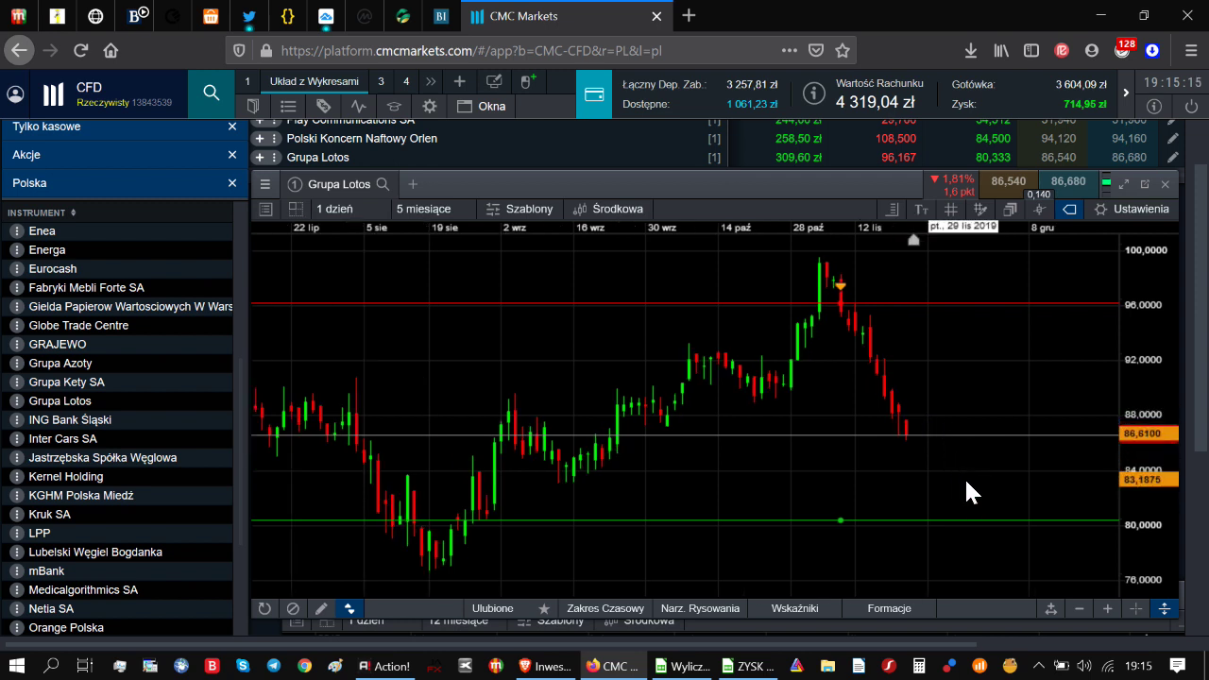
{"action": "scroll", "coordinate": [965, 480], "scroll_direction": "up", "scroll_amount": 1}
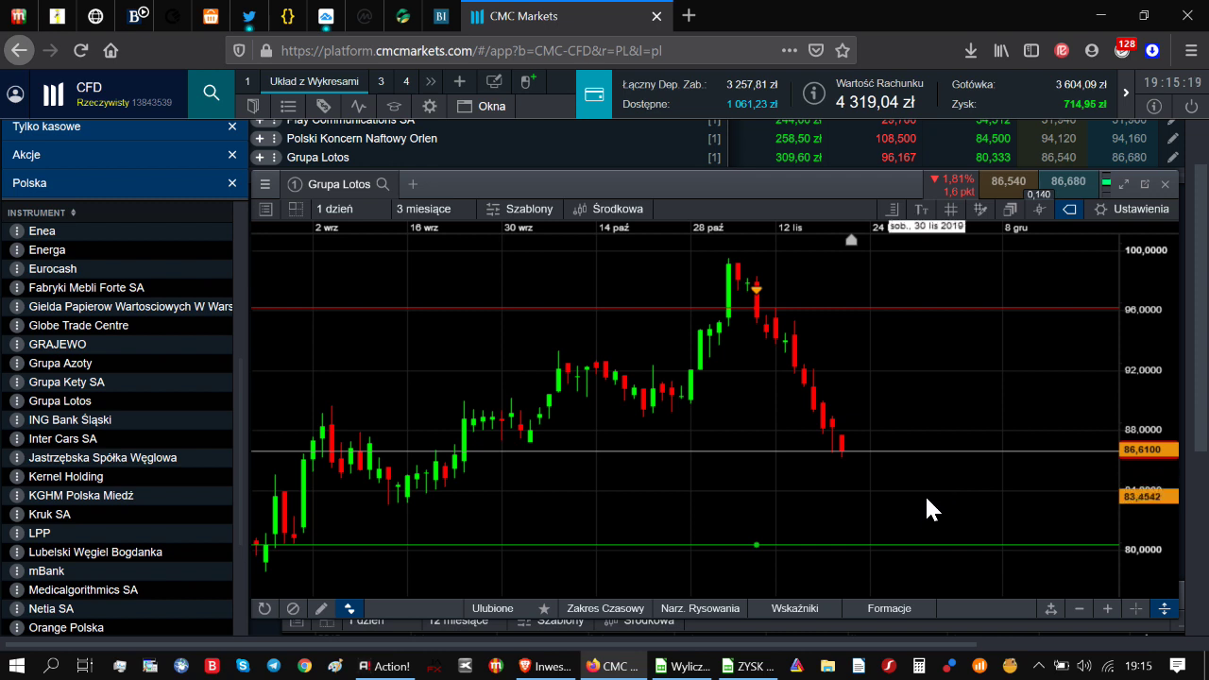
{"action": "scroll", "coordinate": [907, 506], "scroll_direction": "up", "scroll_amount": 1}
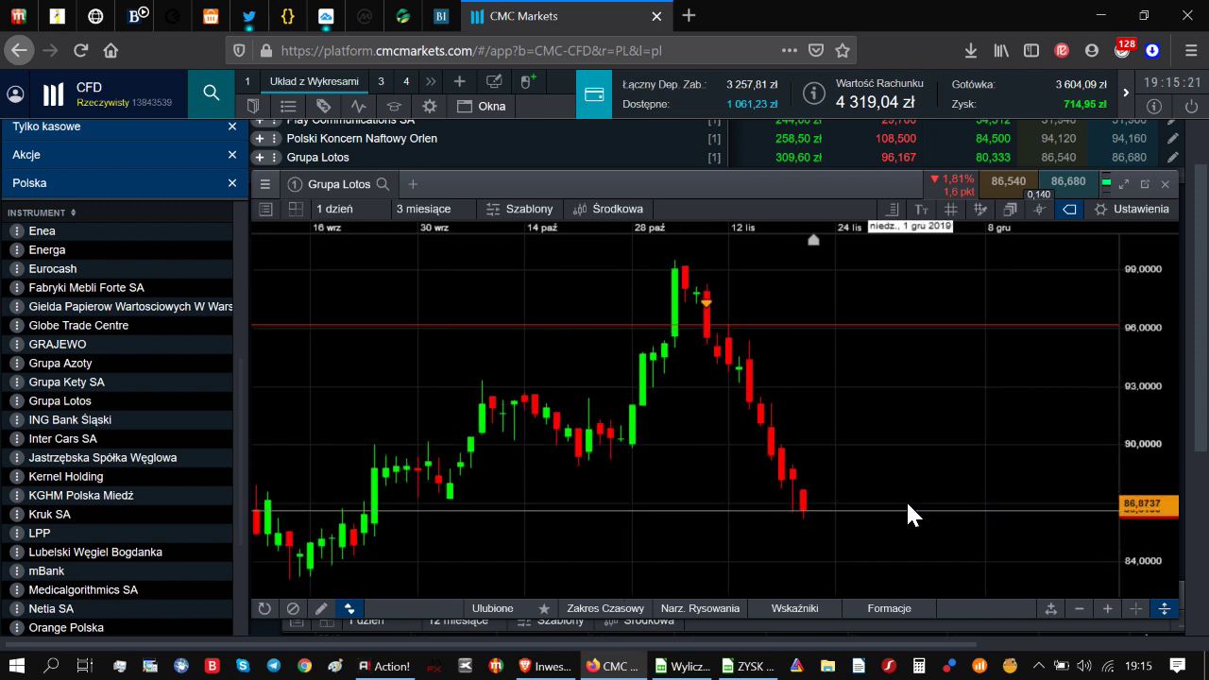
{"action": "scroll", "coordinate": [903, 498], "scroll_direction": "up", "scroll_amount": 1}
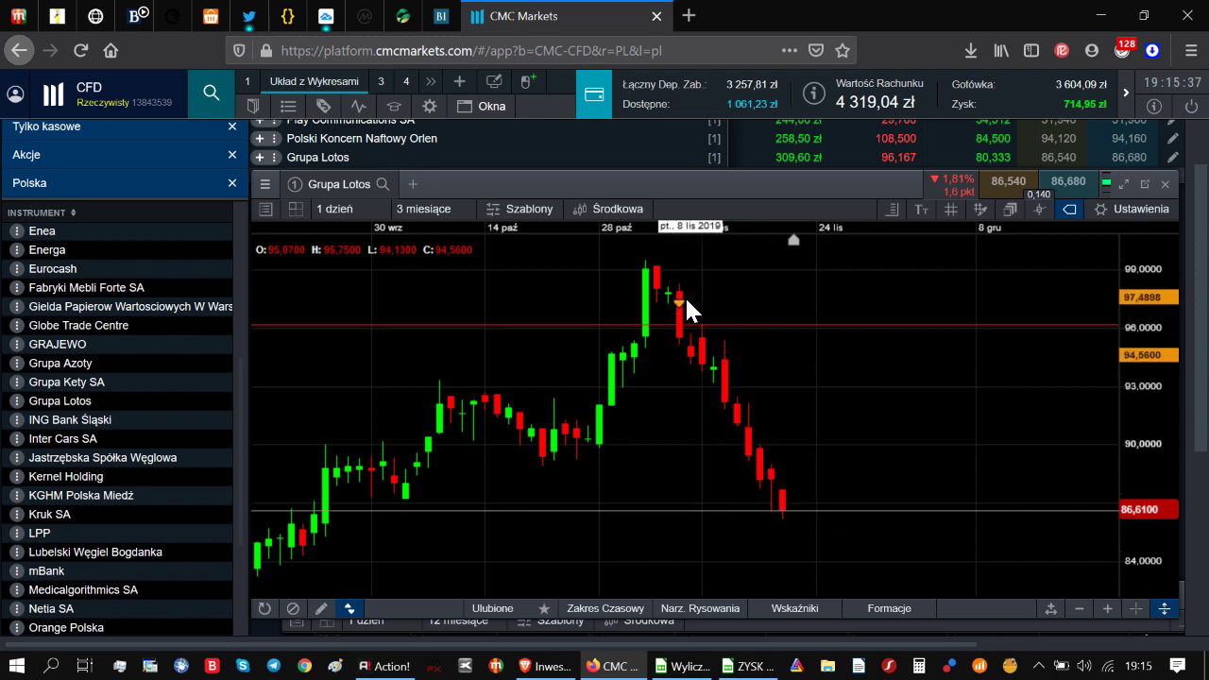
{"action": "mouse_move", "coordinate": [676, 304]}
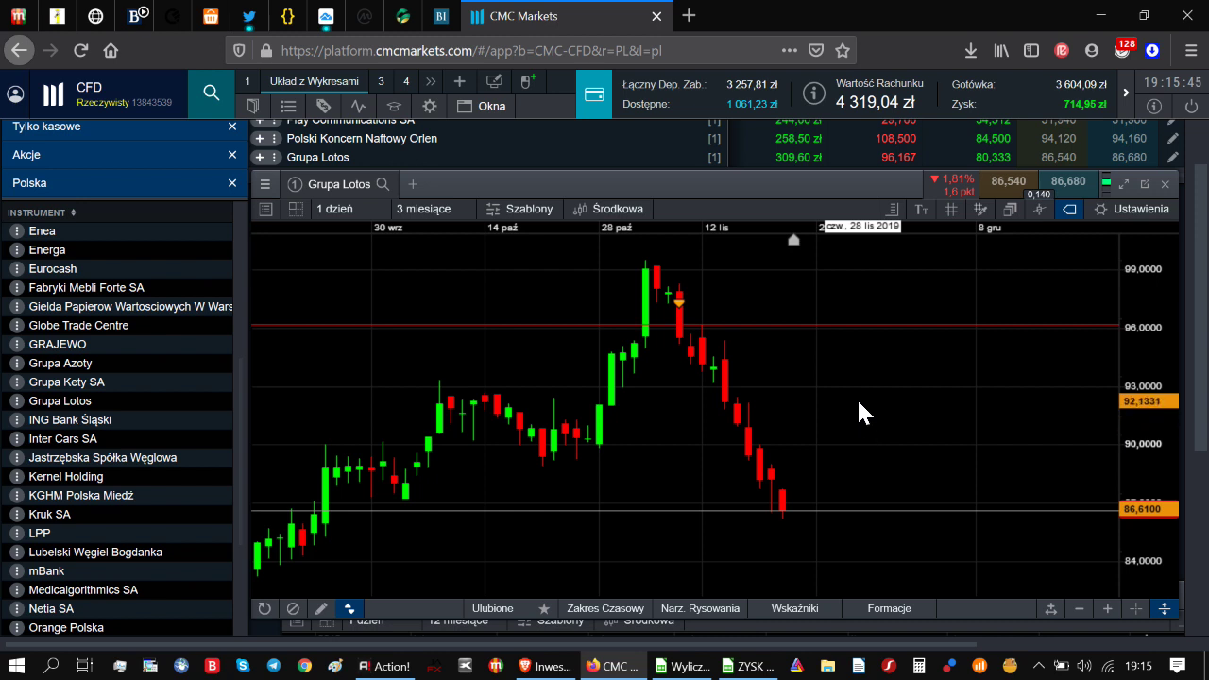
{"action": "scroll", "coordinate": [852, 428], "scroll_direction": "up", "scroll_amount": 1}
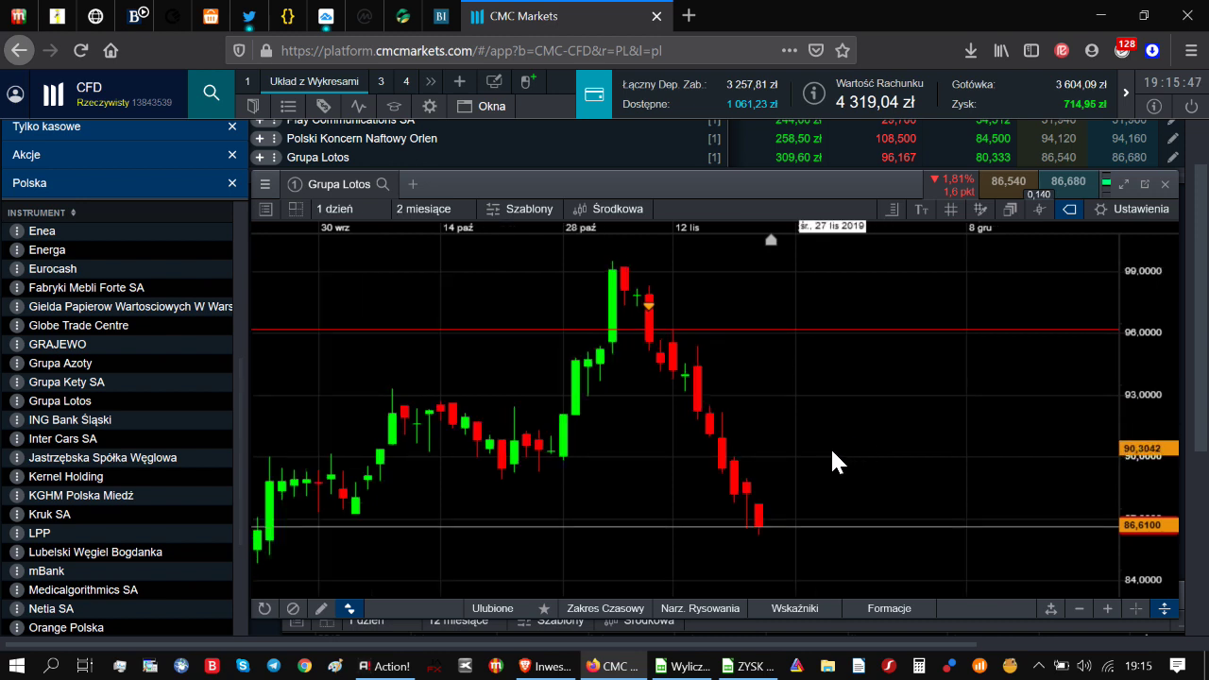
{"action": "scroll", "coordinate": [821, 462], "scroll_direction": "down", "scroll_amount": 1}
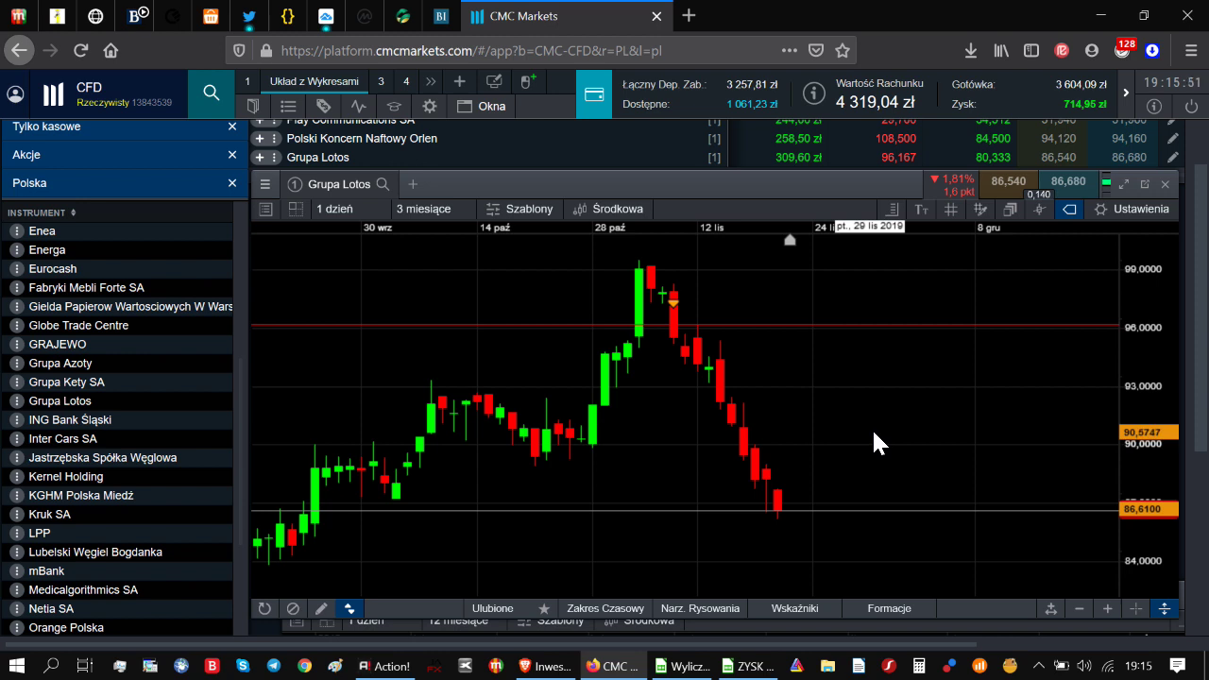
{"action": "scroll", "coordinate": [873, 434], "scroll_direction": "down", "scroll_amount": 1}
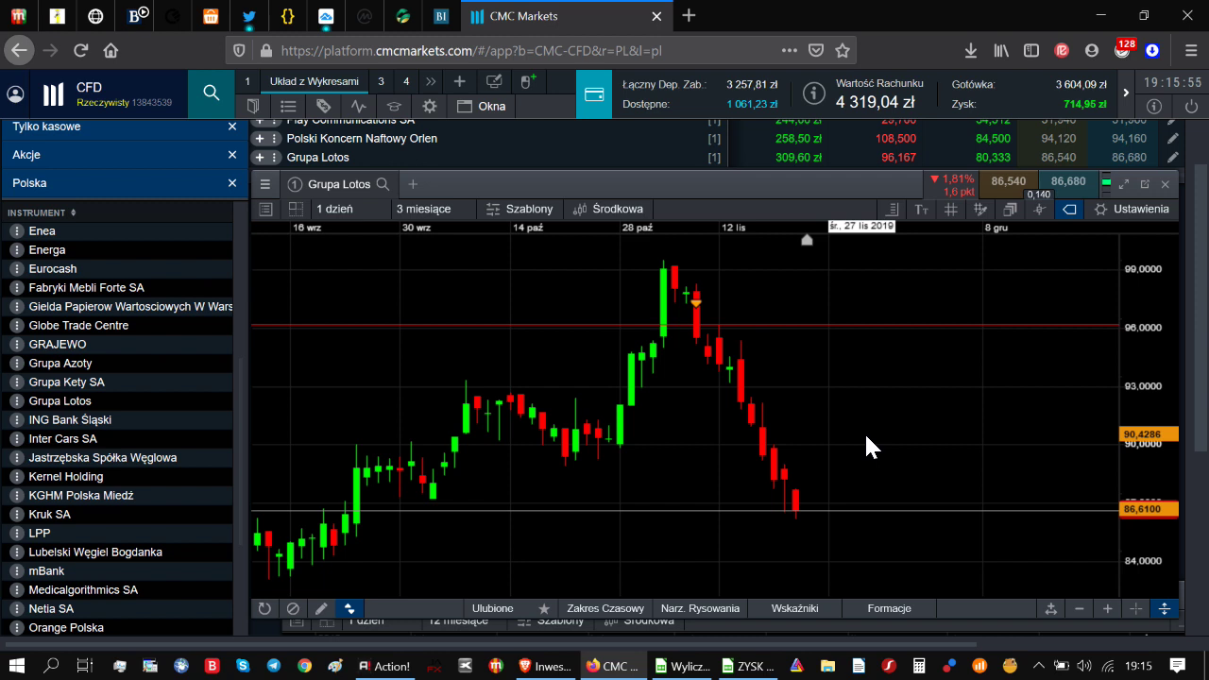
{"action": "scroll", "coordinate": [875, 456], "scroll_direction": "down", "scroll_amount": 1}
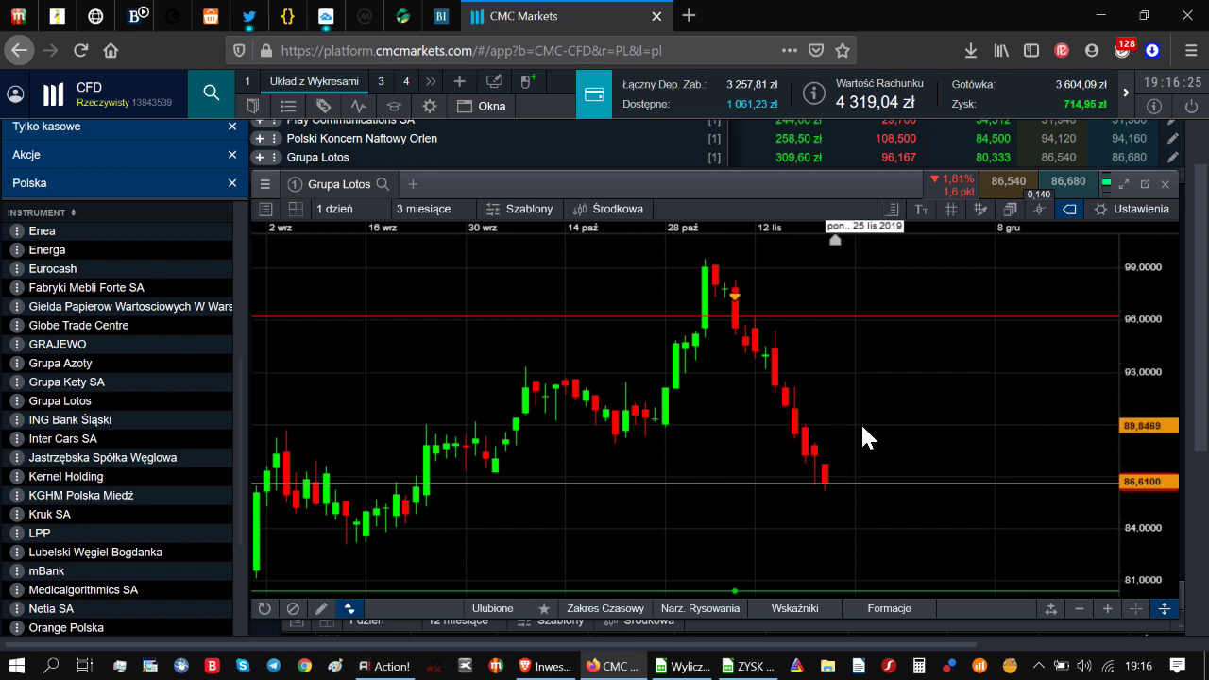
{"action": "scroll", "coordinate": [862, 427], "scroll_direction": "up", "scroll_amount": 1}
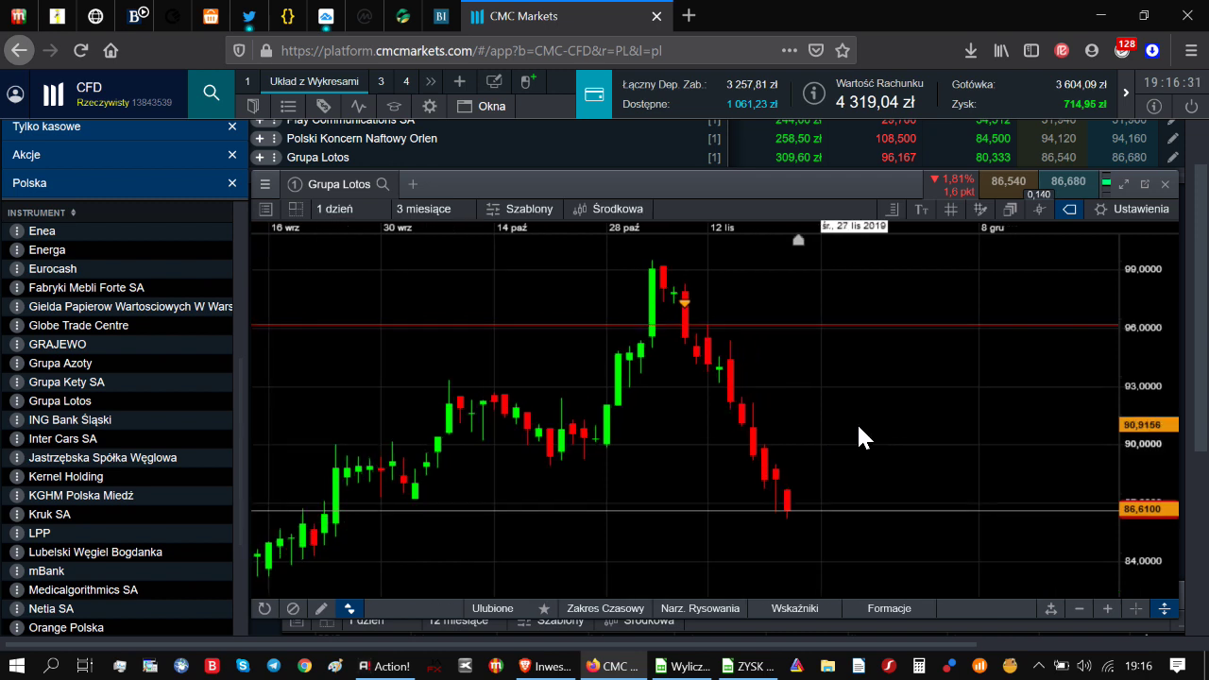
{"action": "scroll", "coordinate": [848, 427], "scroll_direction": "up", "scroll_amount": 1}
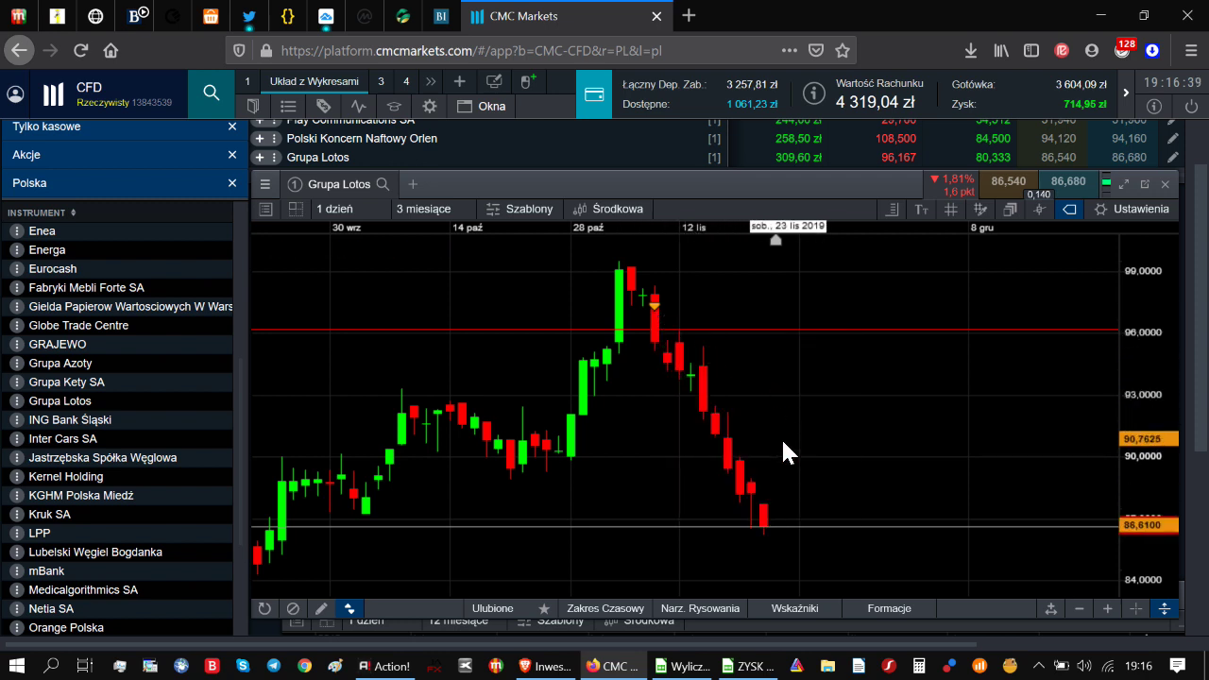
{"action": "scroll", "coordinate": [837, 458], "scroll_direction": "down", "scroll_amount": 3}
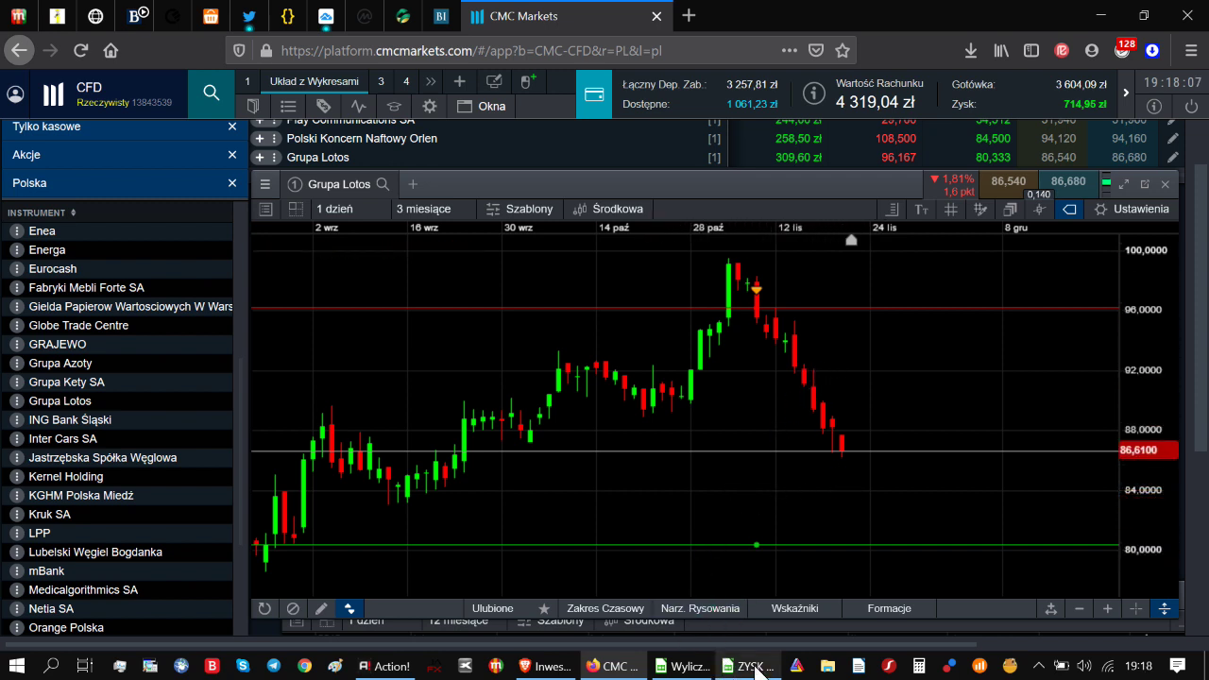
Step: Switch to Wyliczenia YT.ods in LibreOffice Calc and review the 1:1 value of the LOTOS position in row 9
{"action": "left_click", "coordinate": [686, 665]}
{"action": "left_click", "coordinate": [165, 361]}
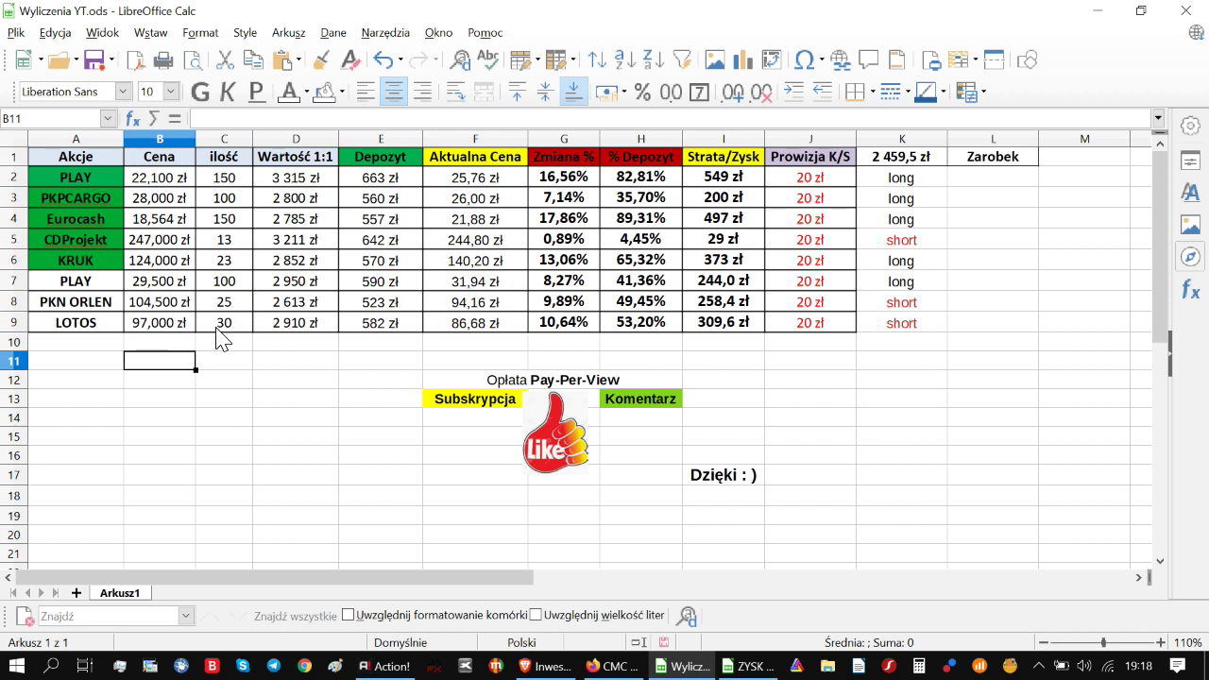
{"action": "left_click", "coordinate": [297, 326]}
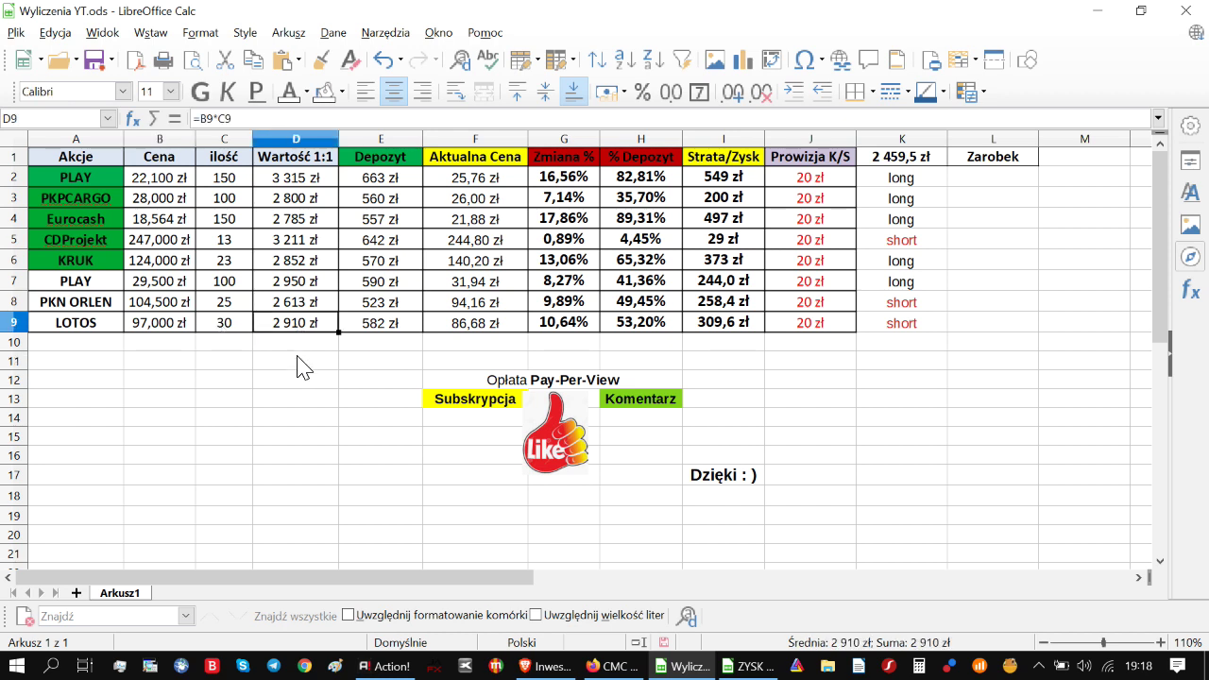
{"action": "left_click", "coordinate": [303, 349]}
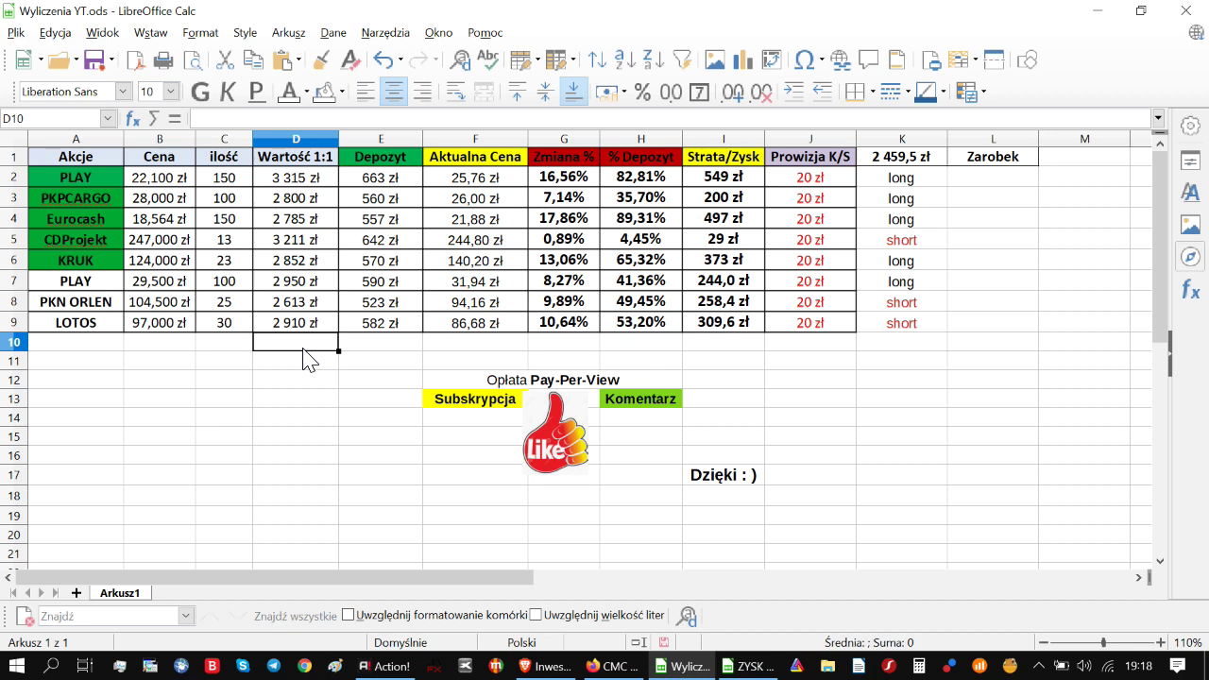